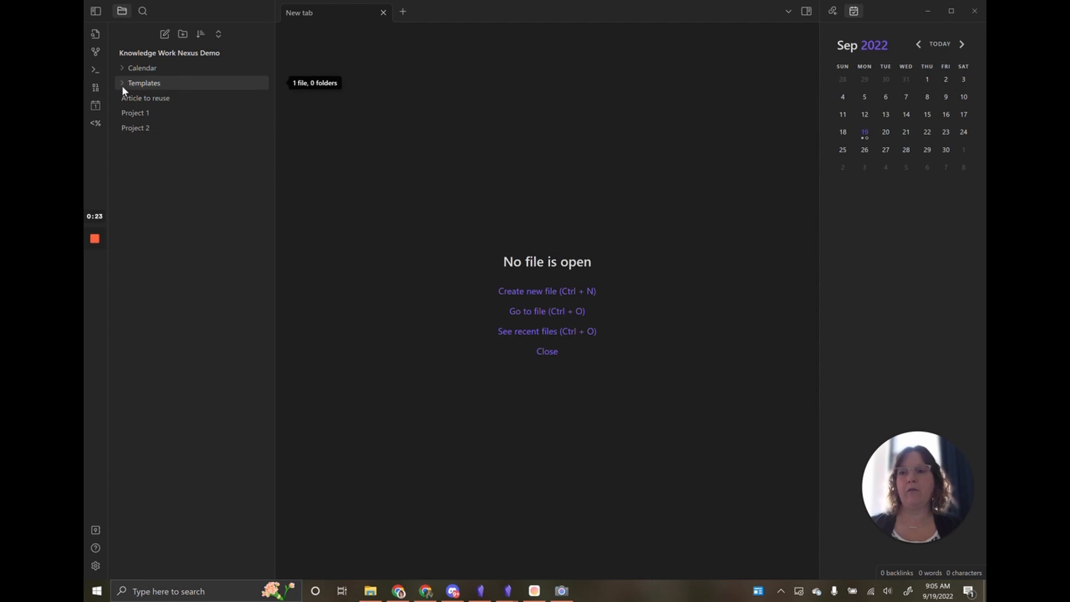
# Look through the Daily template and the Article to reuse, Project 1 and Project 2 notes.
pyautogui.click(121, 85)
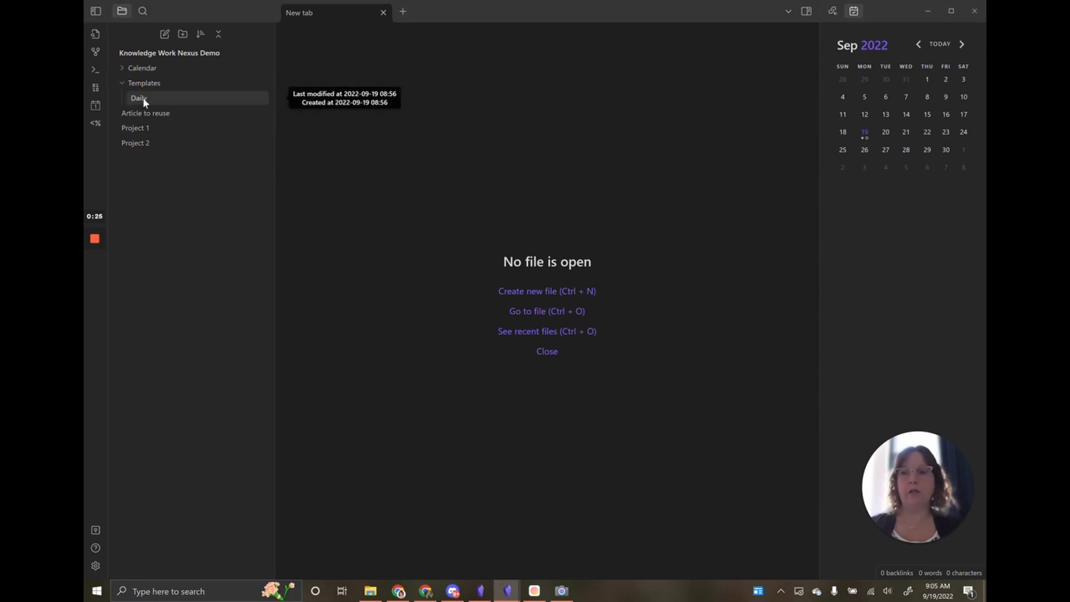
pyautogui.click(142, 98)
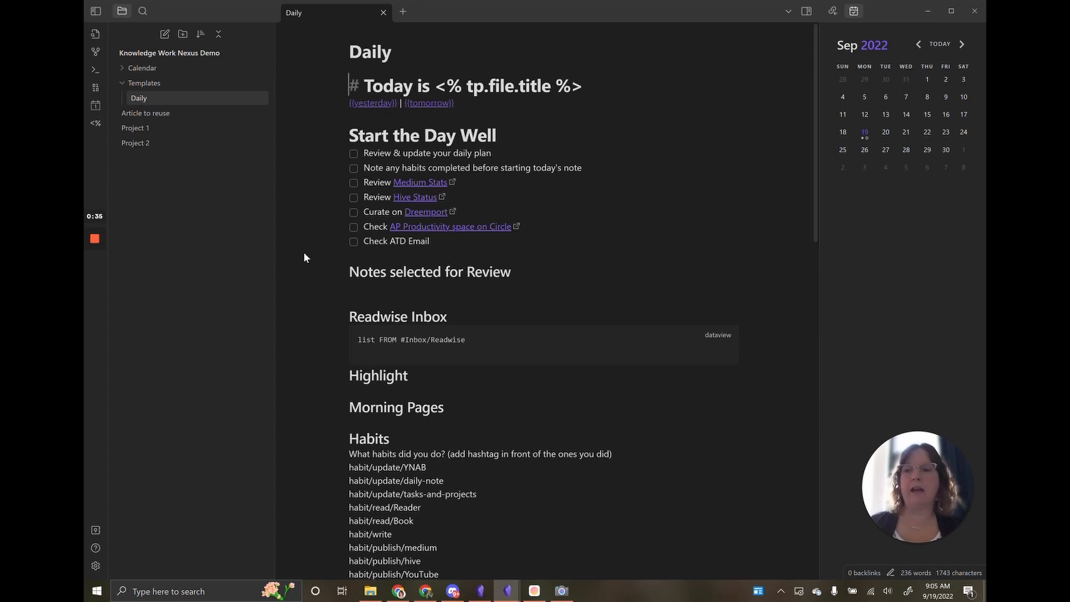
pyautogui.click(121, 82)
pyautogui.click(148, 98)
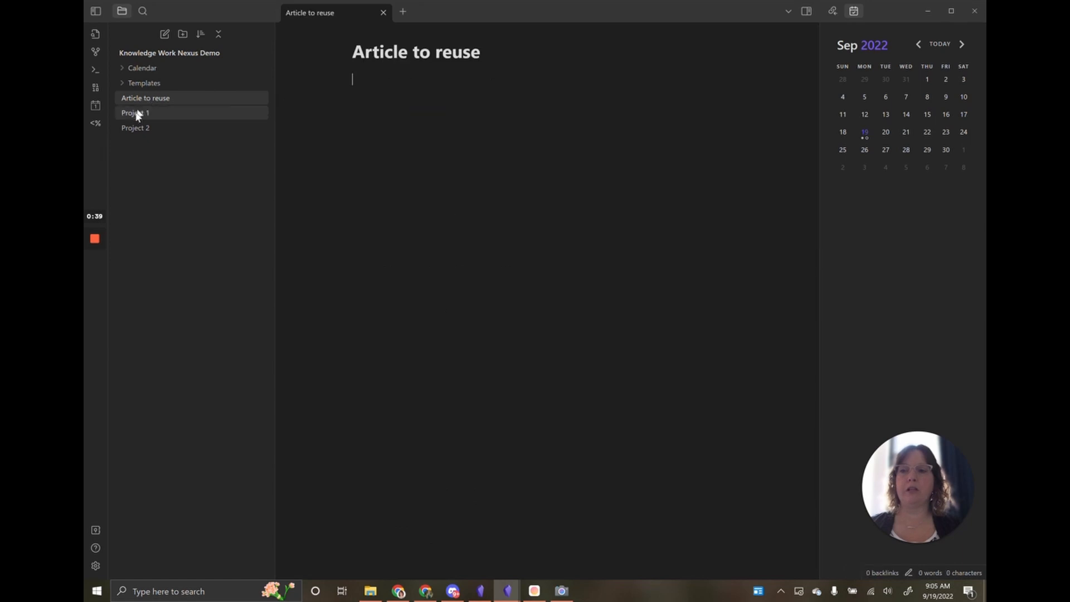
pyautogui.click(135, 114)
pyautogui.click(135, 128)
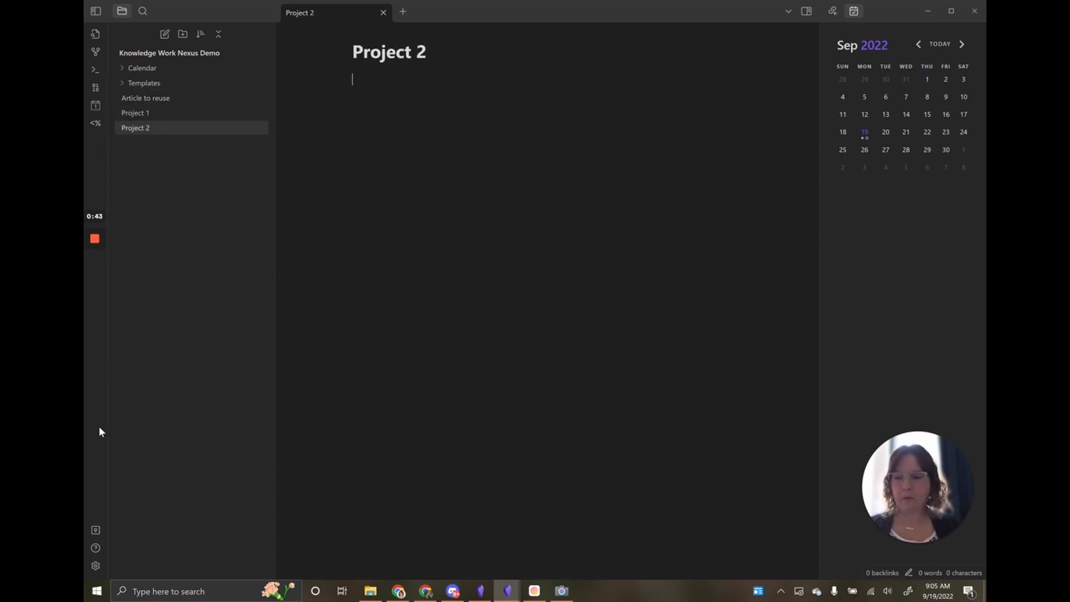
# Turn on Backlink in document for the Backlinks core plugin, and check the linked mentions of Project 2.
pyautogui.click(95, 563)
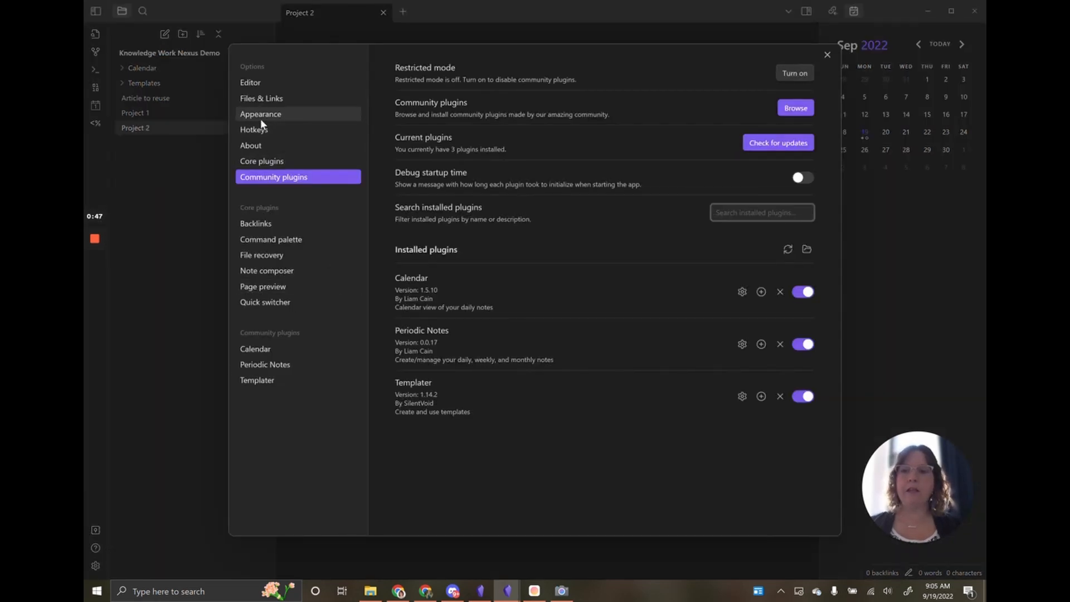
pyautogui.click(256, 159)
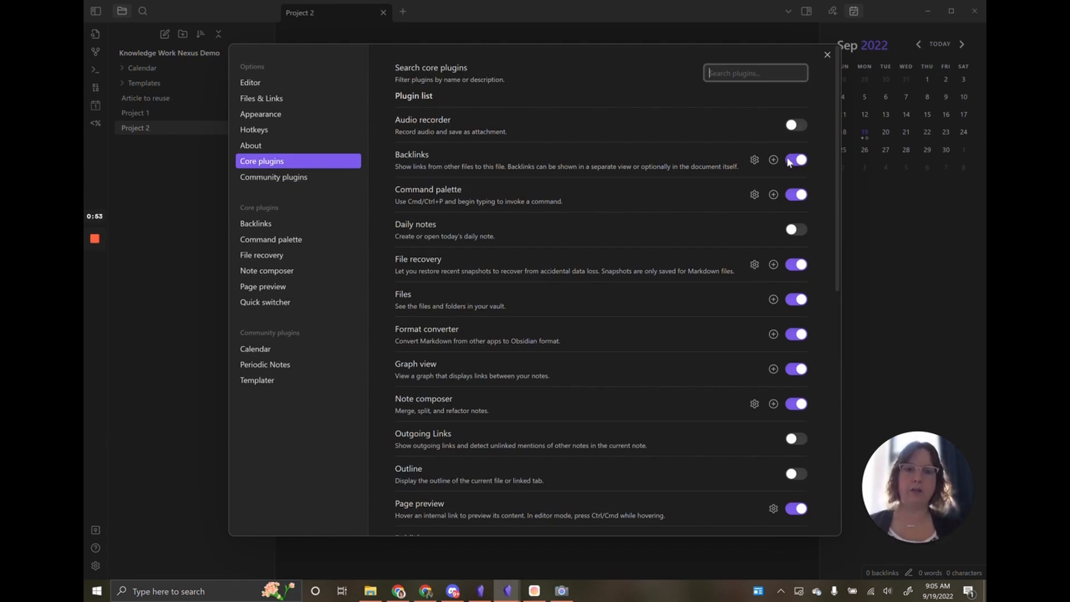
pyautogui.click(754, 161)
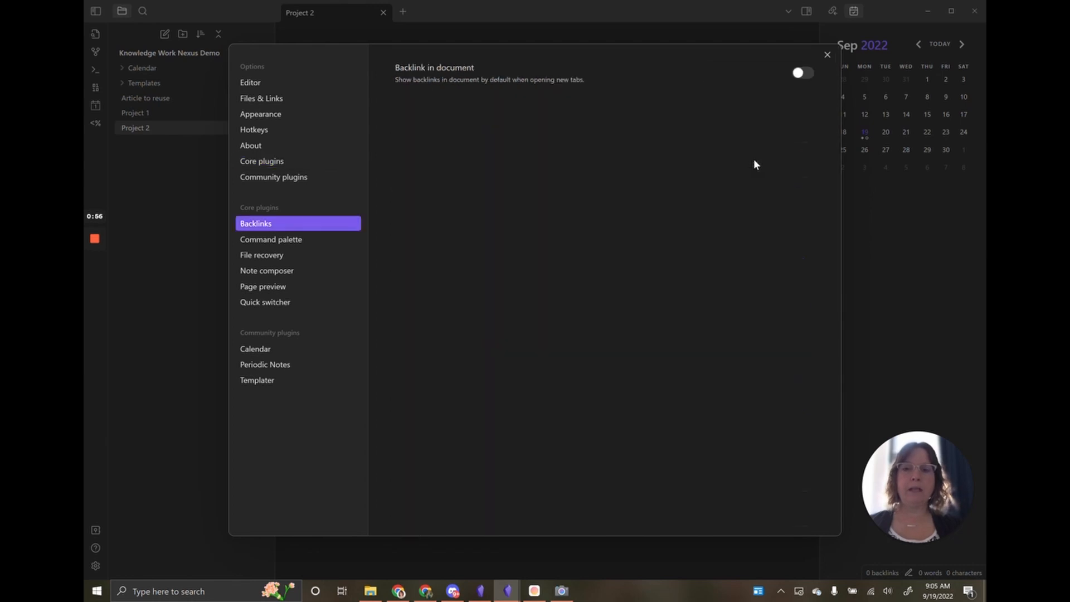
pyautogui.click(811, 72)
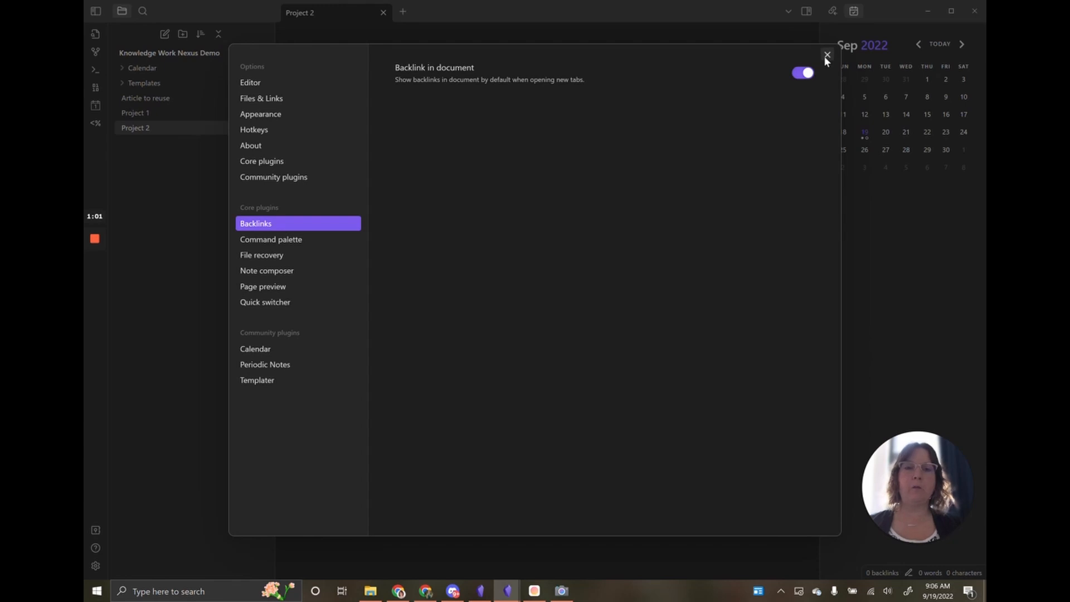
pyautogui.click(826, 55)
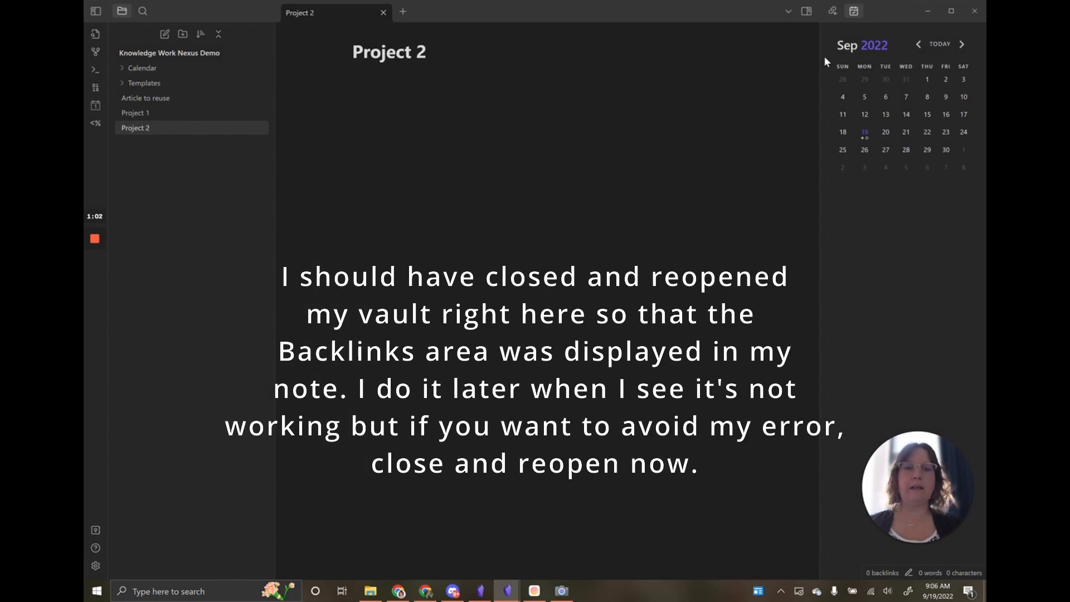
pyautogui.click(833, 12)
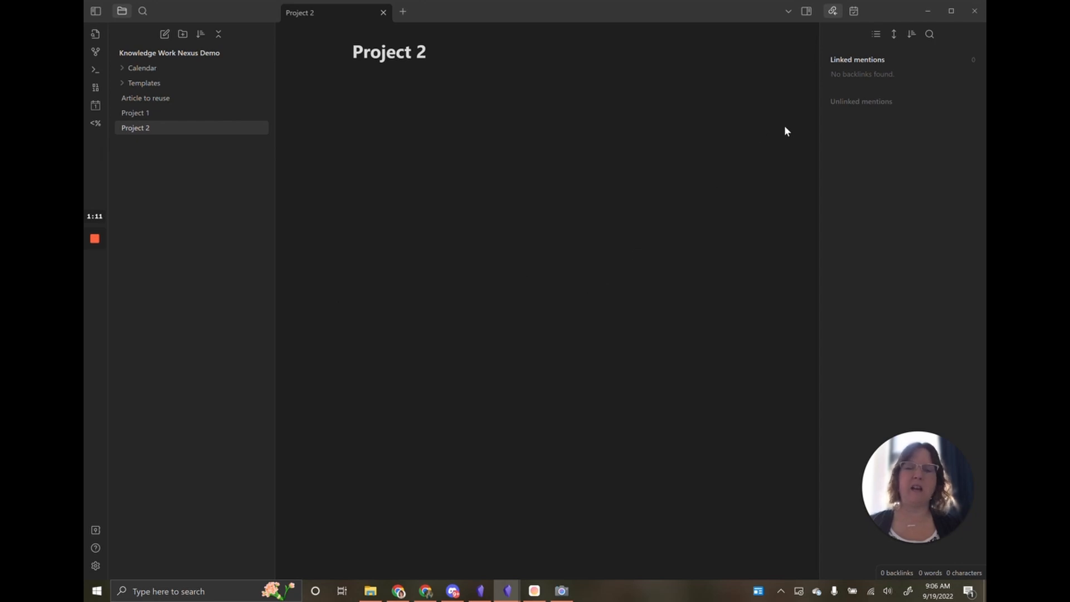
pyautogui.click(854, 14)
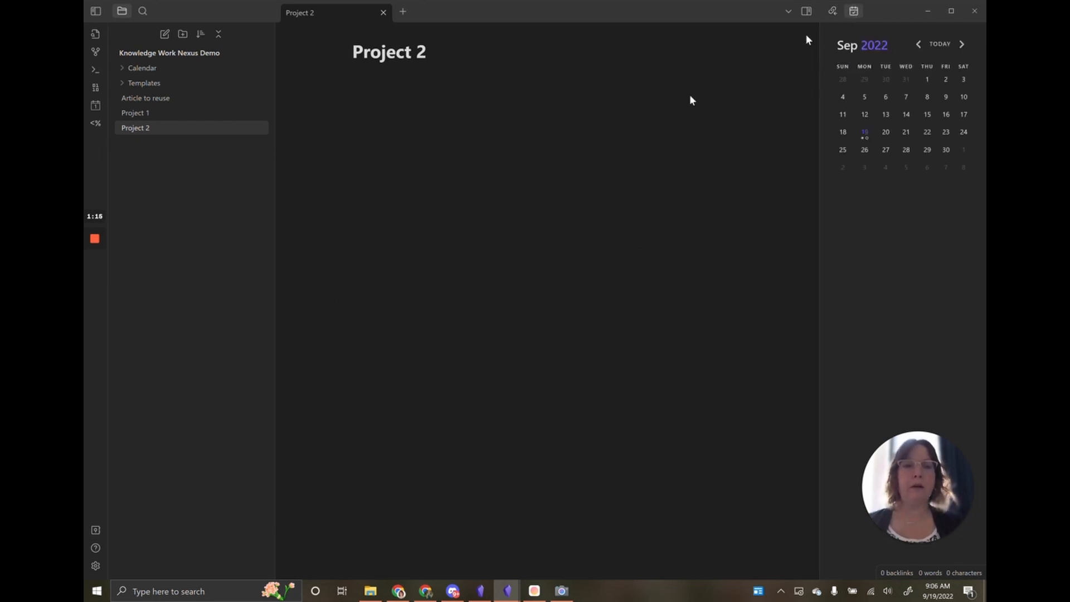
# Install and enable the Natural Language Dates community plugin, and view its options.
pyautogui.click(94, 566)
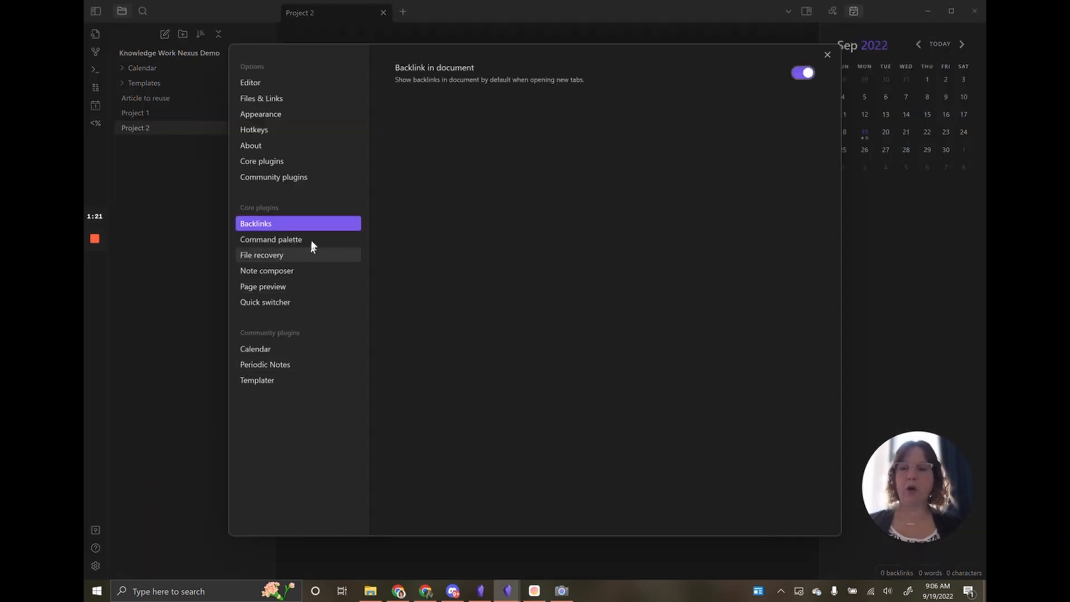
pyautogui.click(284, 178)
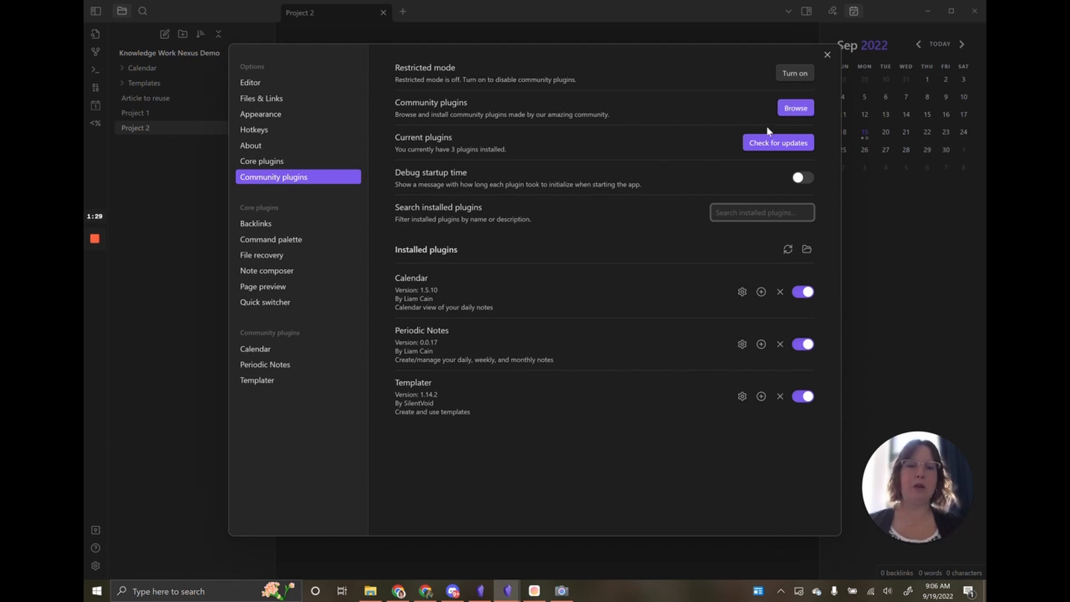
pyautogui.click(787, 109)
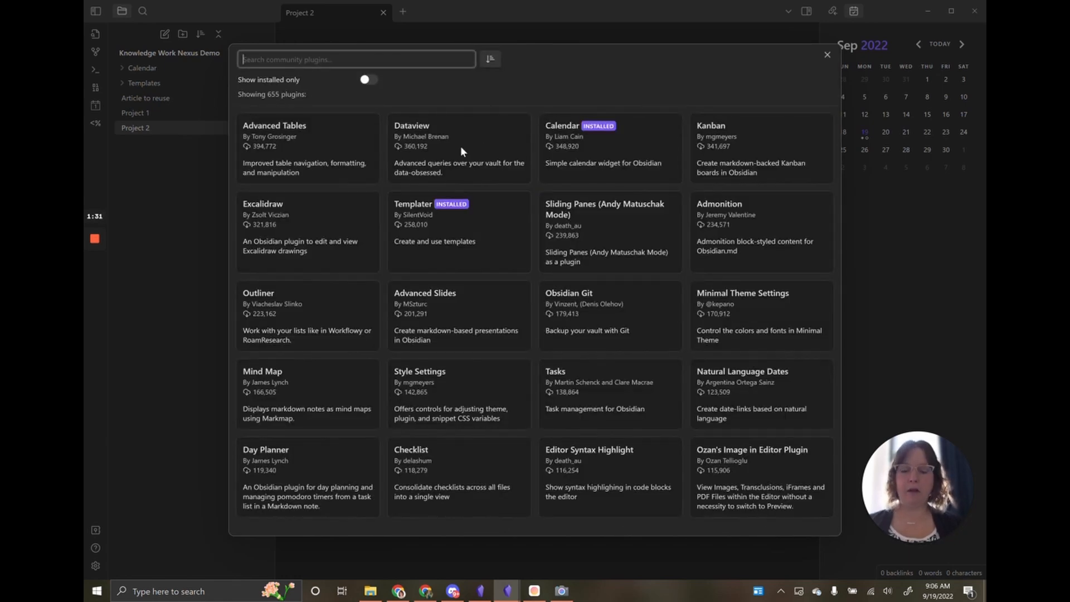
pyautogui.write('Natural')
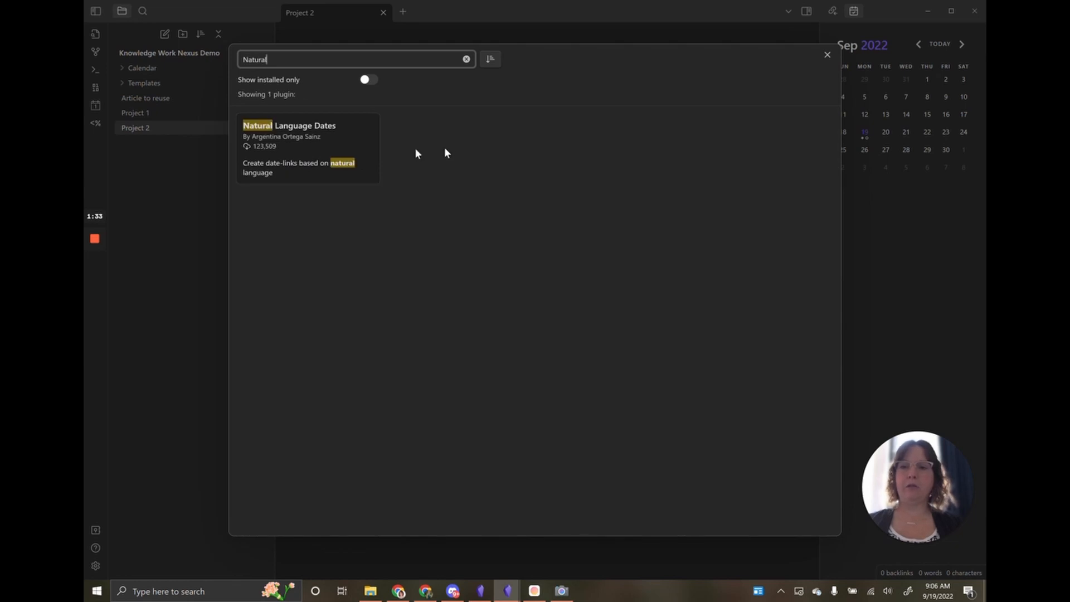
pyautogui.click(312, 148)
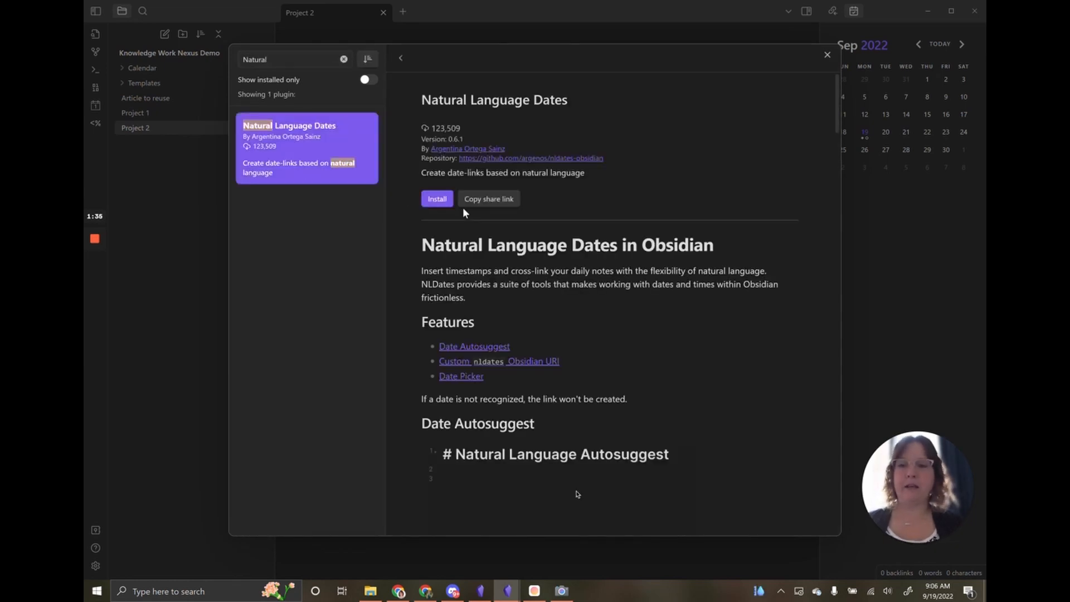
pyautogui.click(438, 200)
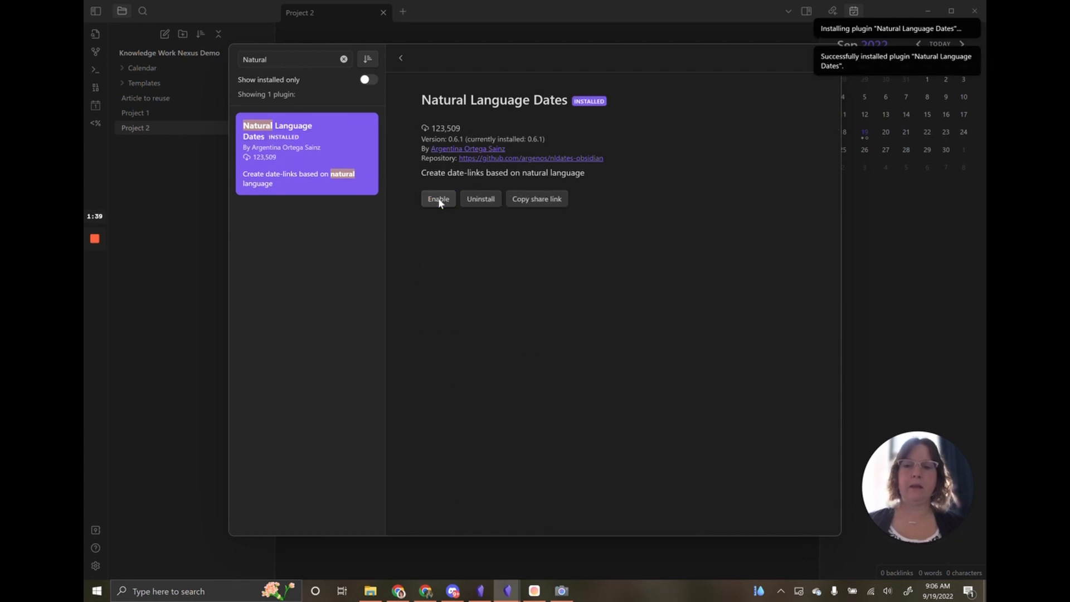
pyautogui.click(439, 199)
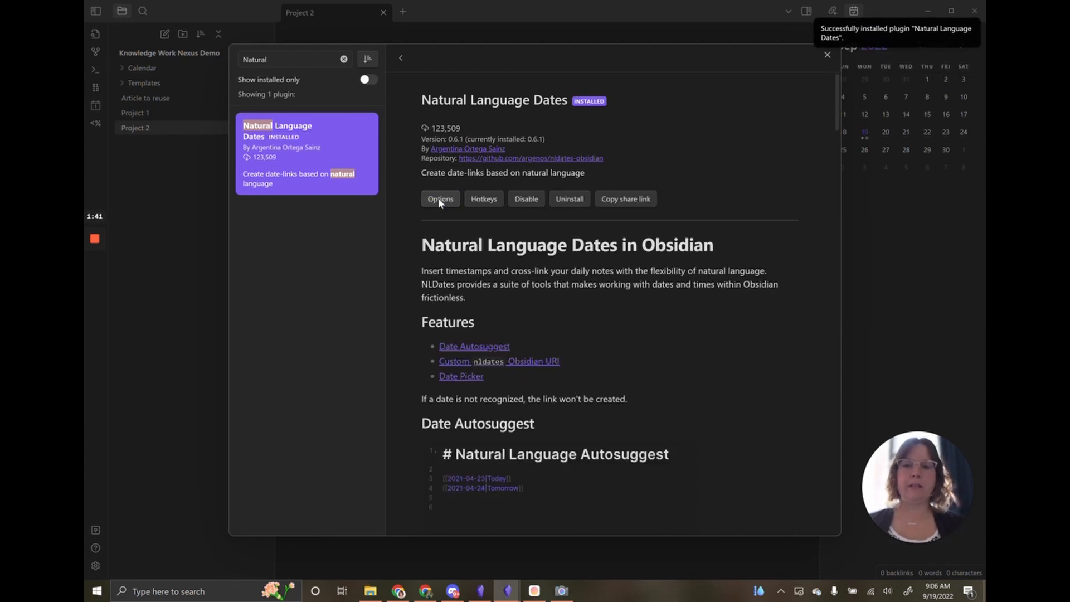
pyautogui.click(438, 199)
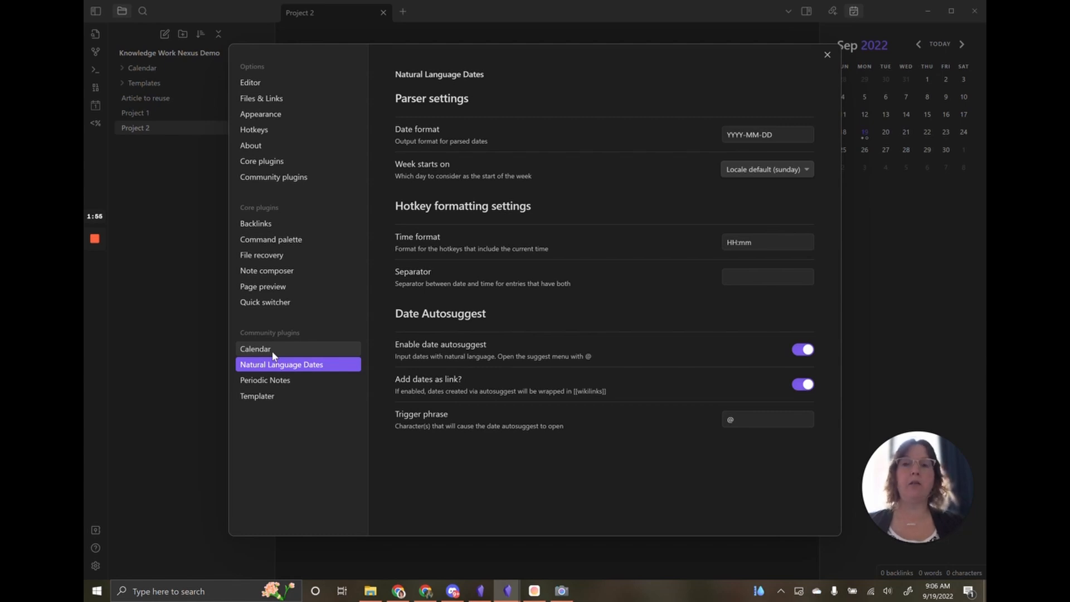
# Install and enable the Review community plugin, and open its options.
pyautogui.click(280, 182)
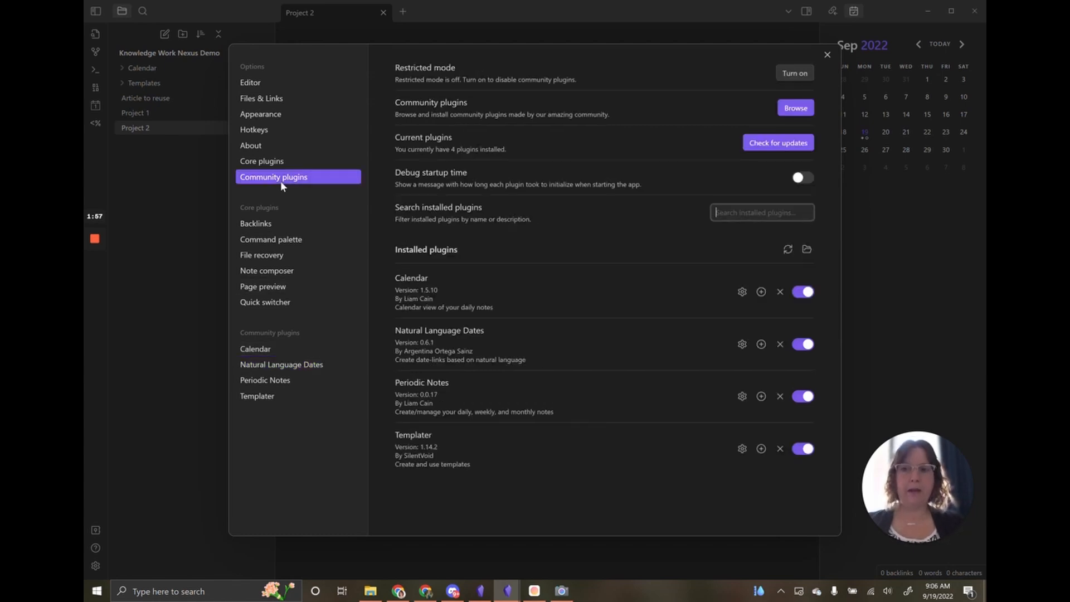
pyautogui.click(790, 110)
pyautogui.write('Review')
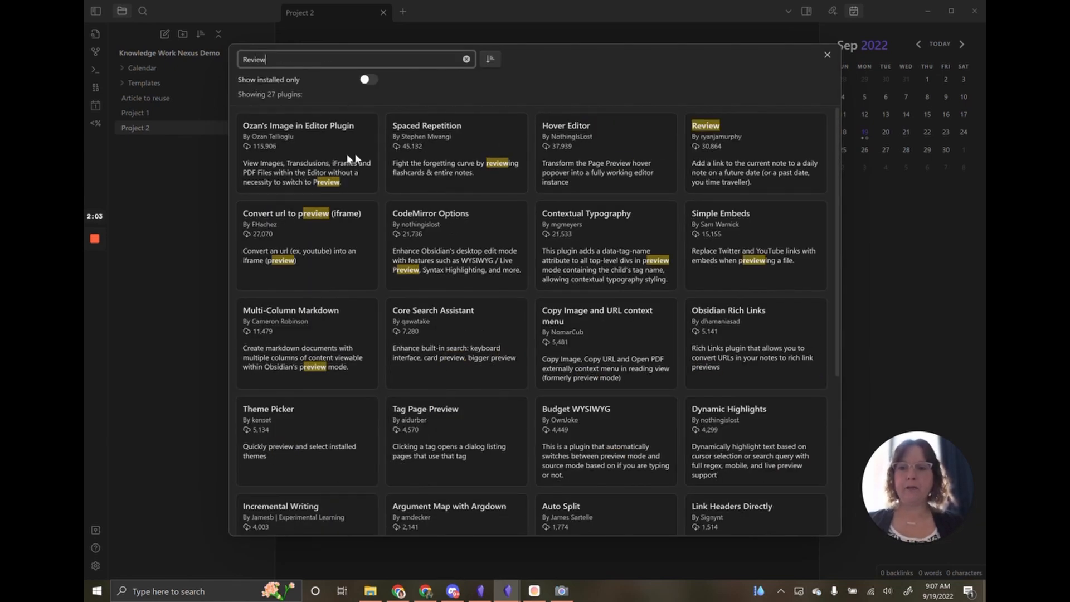
pyautogui.click(735, 174)
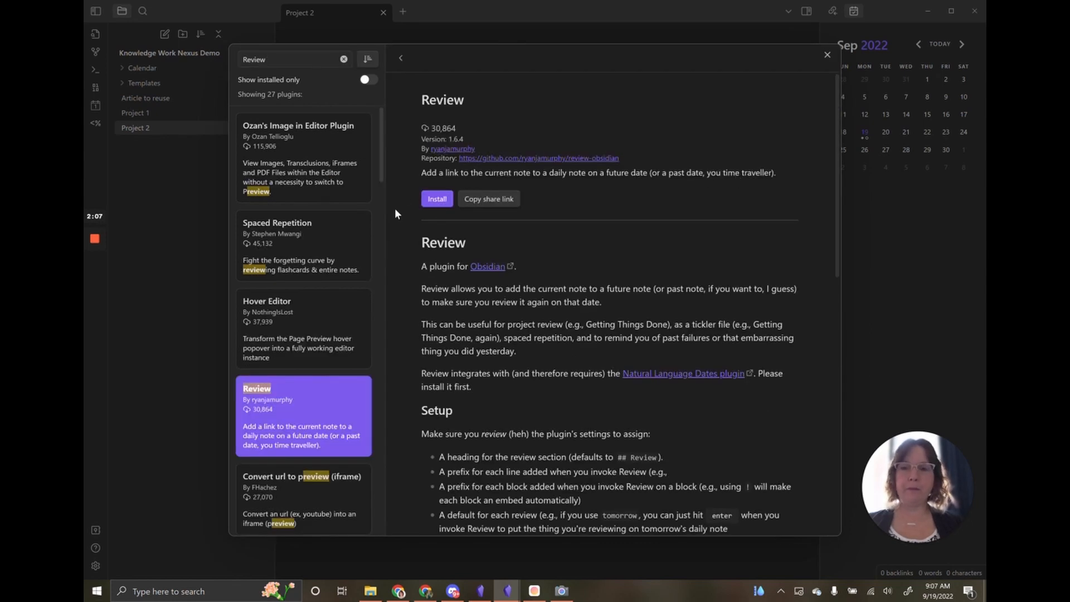
pyautogui.click(440, 201)
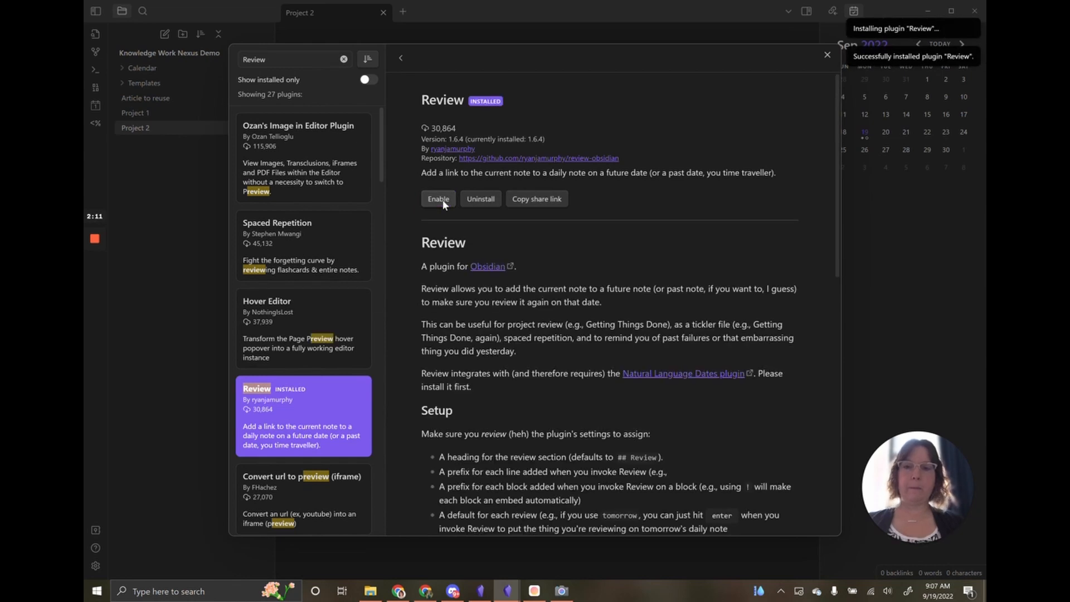
pyautogui.click(439, 199)
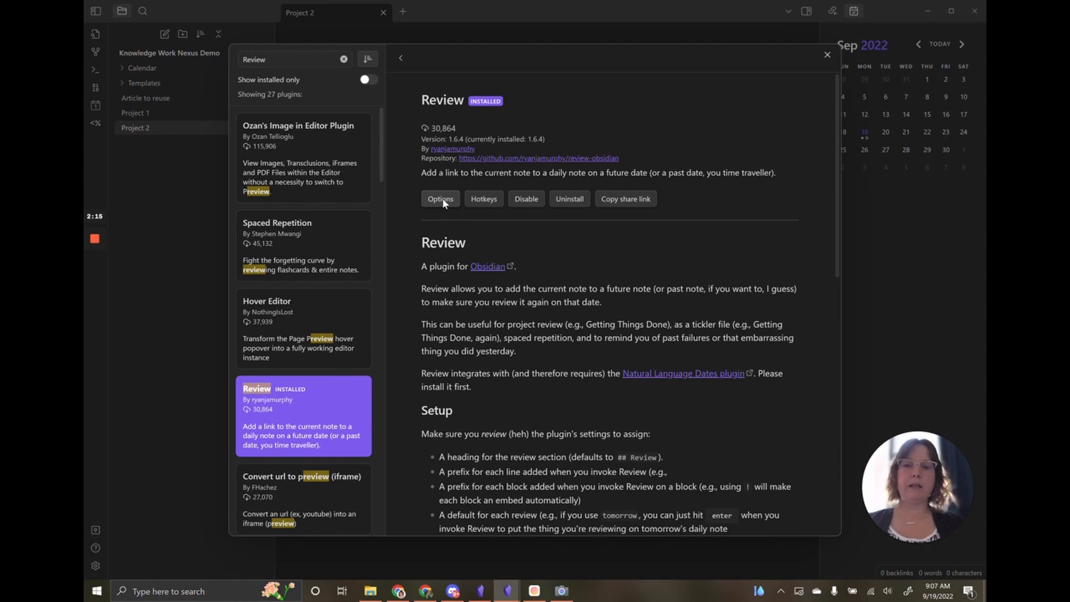
pyautogui.click(443, 198)
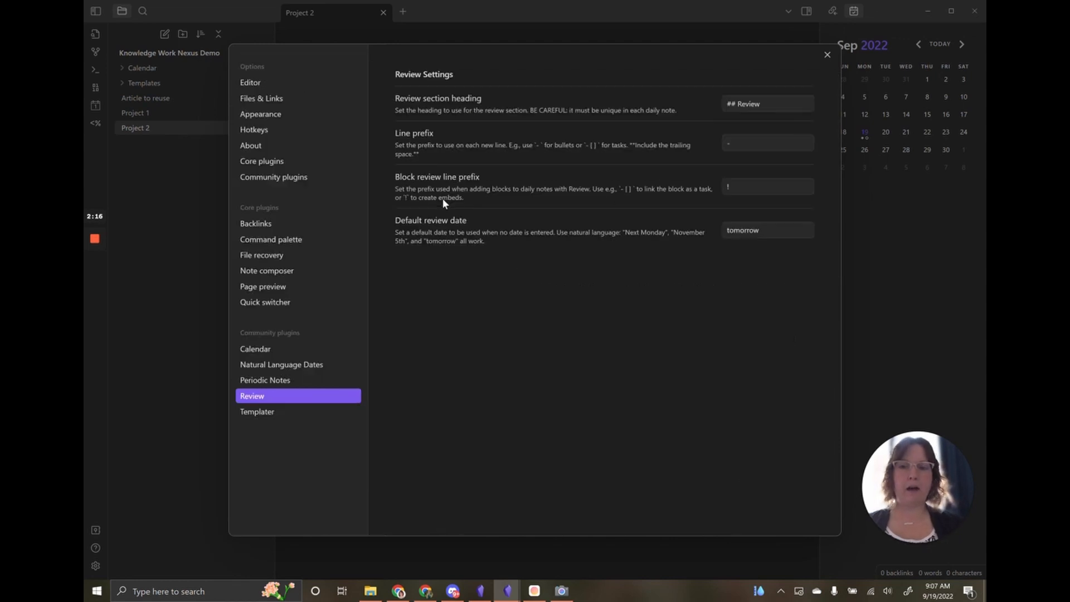
# Set the Review section heading to "## Notes select for Review", copy the heading text, and close the settings.
pyautogui.click(737, 103)
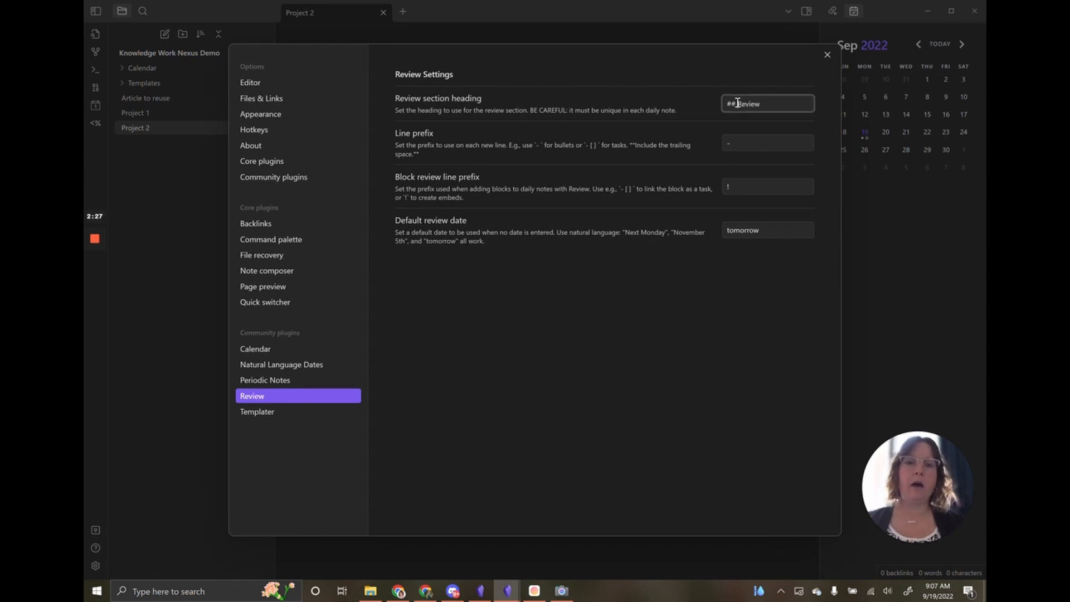
pyautogui.write('Note')
pyautogui.write('s se')
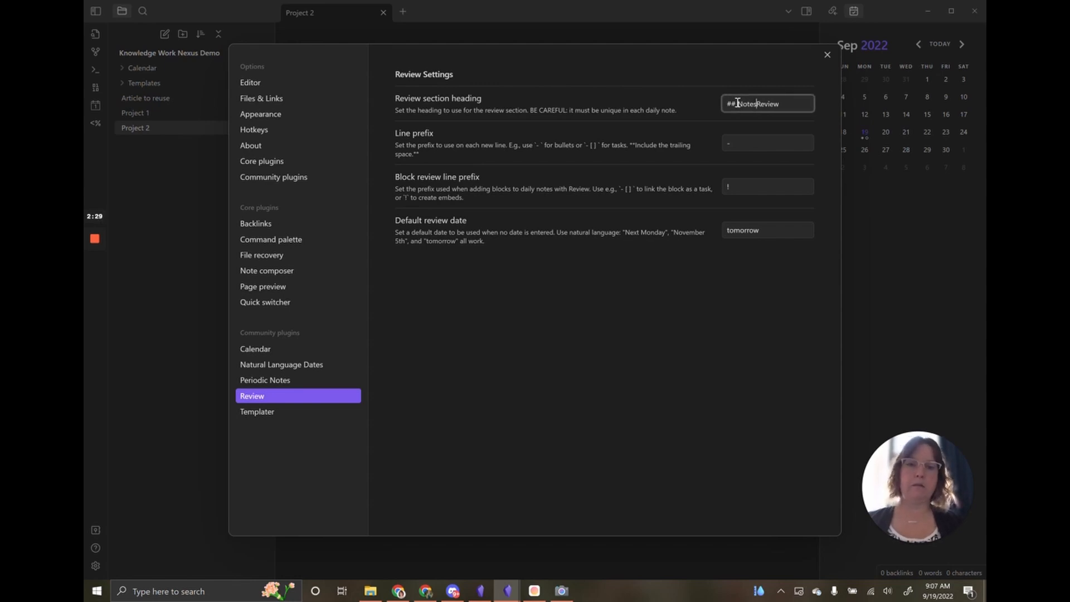
pyautogui.write('lect for')
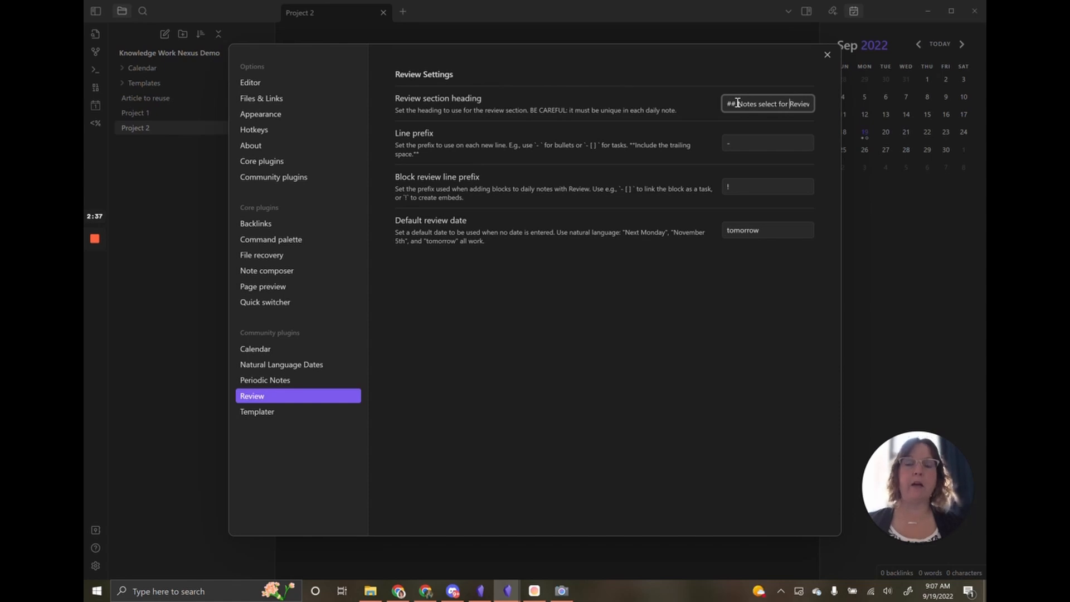
pyautogui.moveTo(726, 104); pyautogui.dragTo(862, 109)
pyautogui.hotkey('ctrl', 'c')
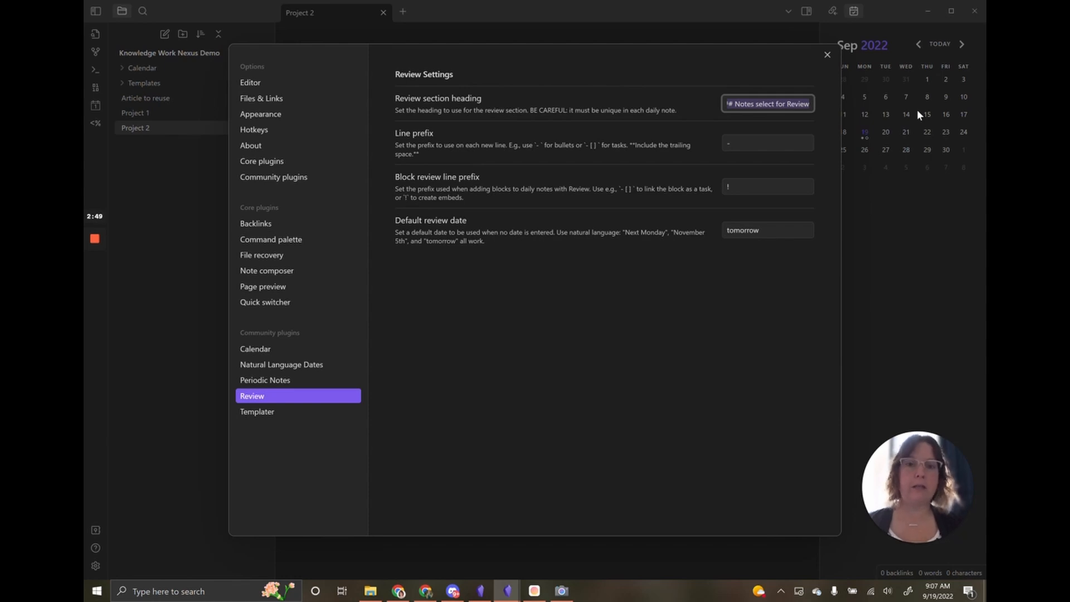
pyautogui.click(780, 143)
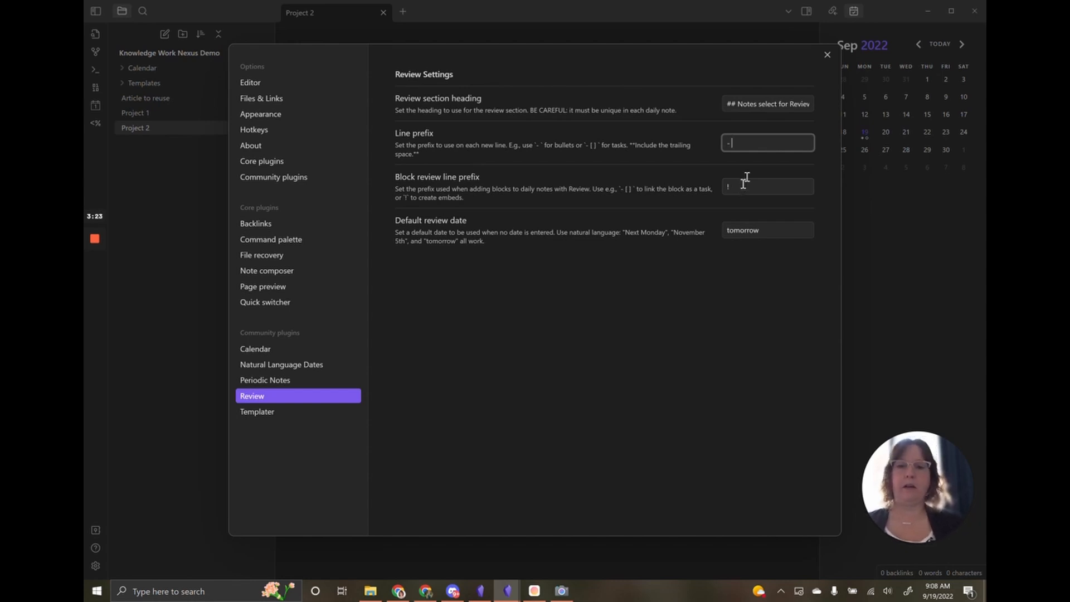
pyautogui.moveTo(727, 104); pyautogui.dragTo(886, 107)
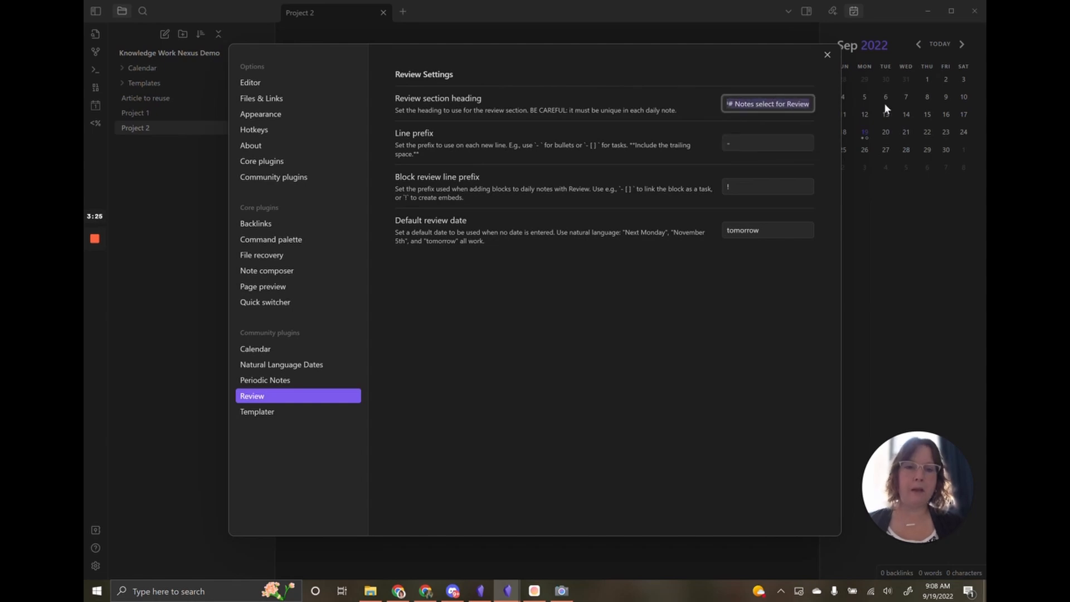
pyautogui.click(828, 56)
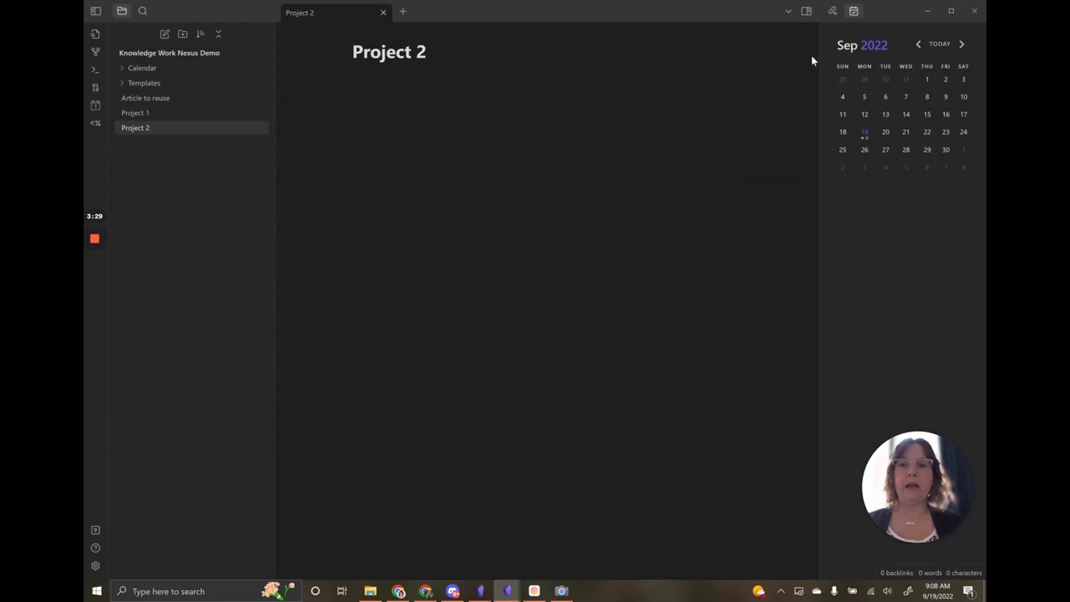
# Replace the "Notes selected for Review" heading in the Daily template with the copied "## Notes select for Review" text.
pyautogui.click(122, 84)
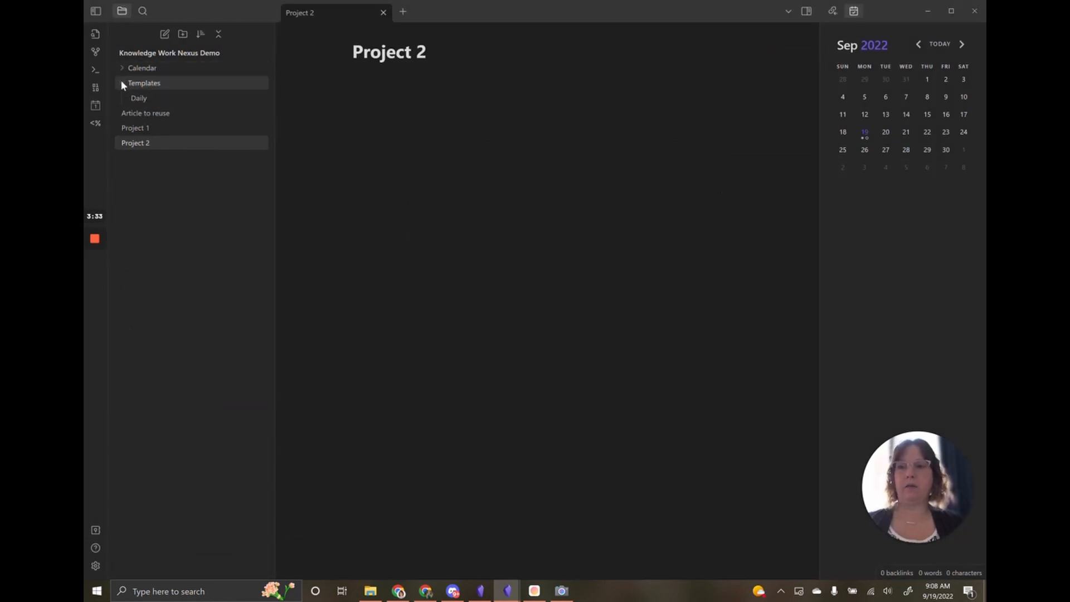
pyautogui.click(136, 98)
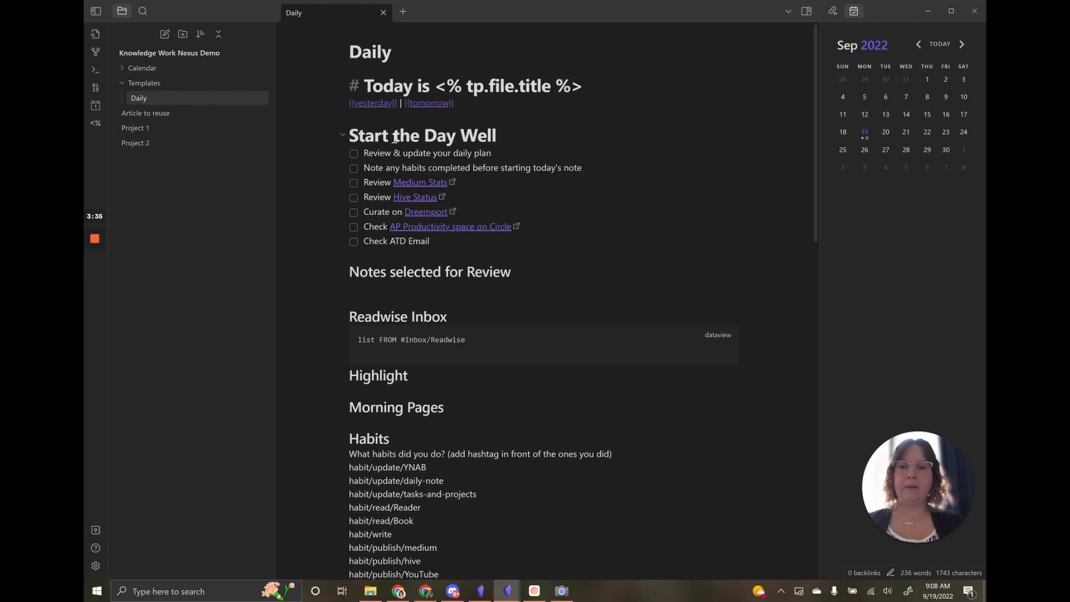
pyautogui.click(352, 272)
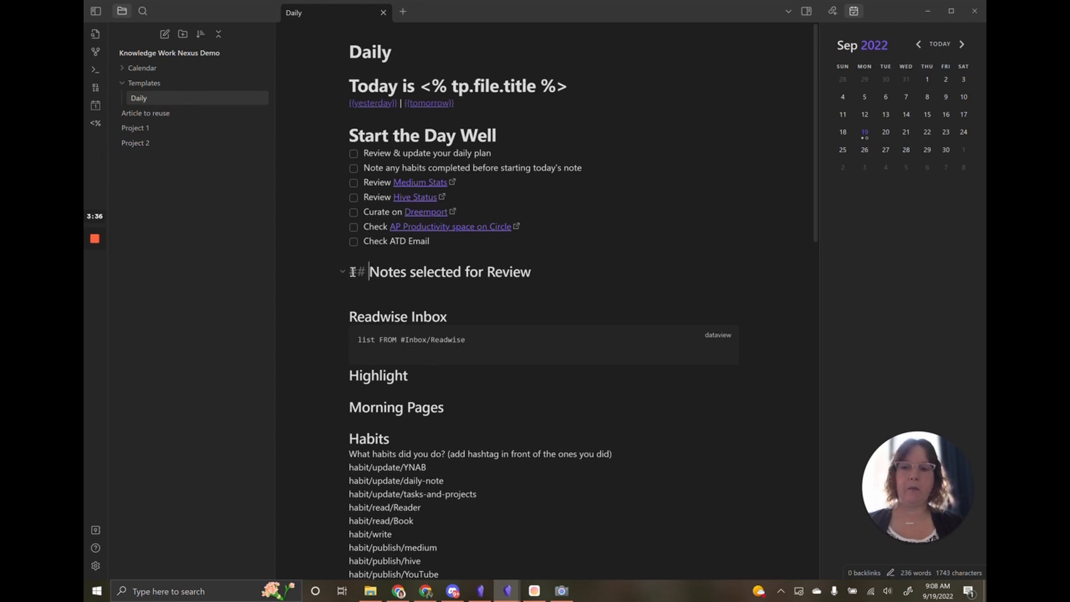
pyautogui.keyDown('shift'); pyautogui.click(541, 271); pyautogui.keyUp('shift')
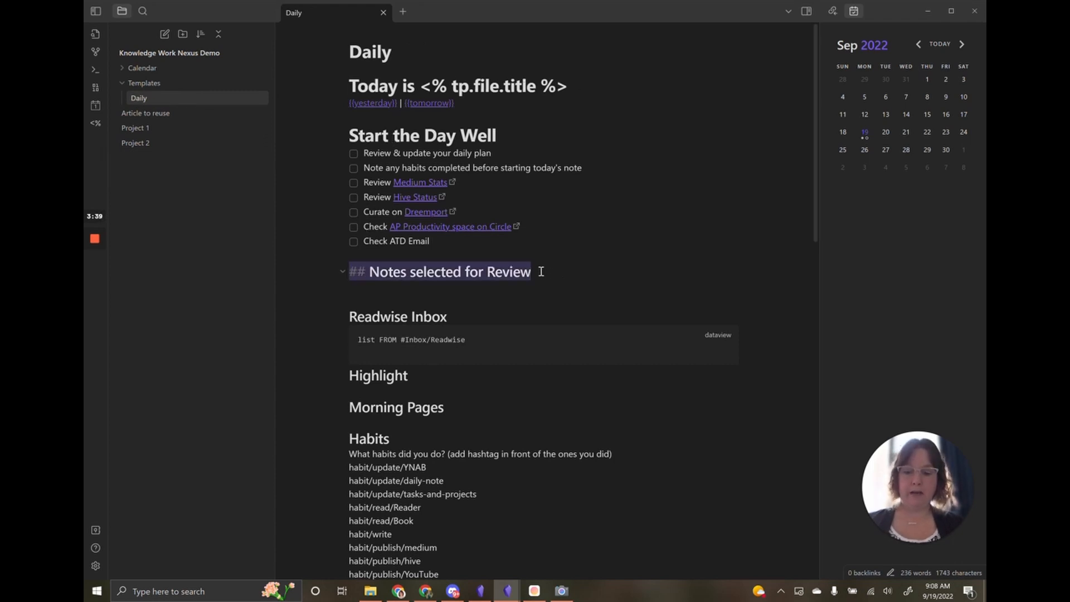
pyautogui.hotkey('ctrl', 'v')
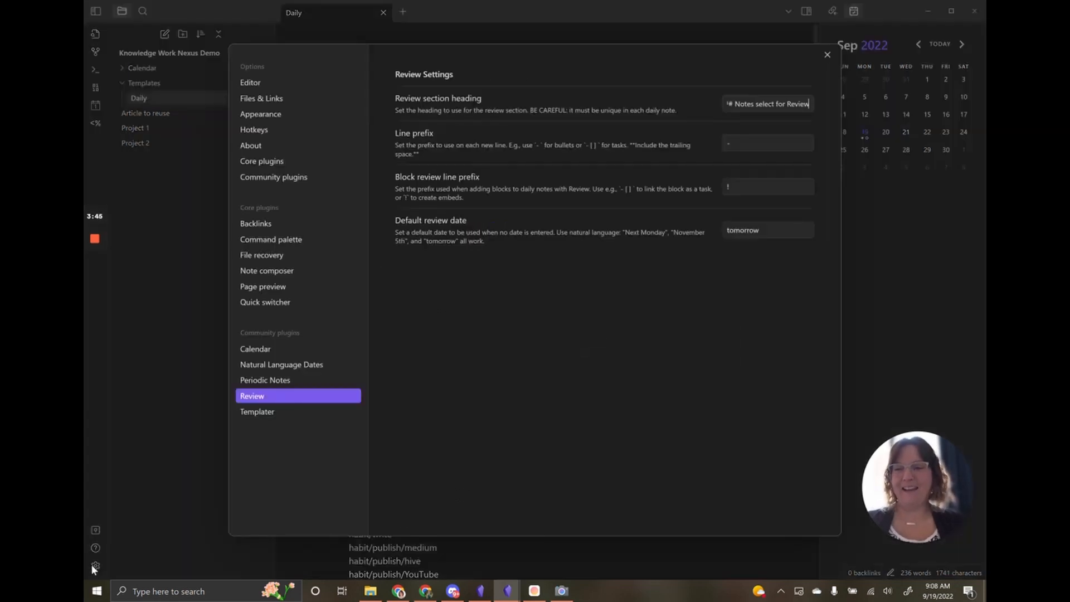
# Correct the wording to "## Notes selected for Review" in the Review section heading setting and in the Daily template's heading.
pyautogui.click(95, 565)
pyautogui.click(774, 104)
pyautogui.write('ed')
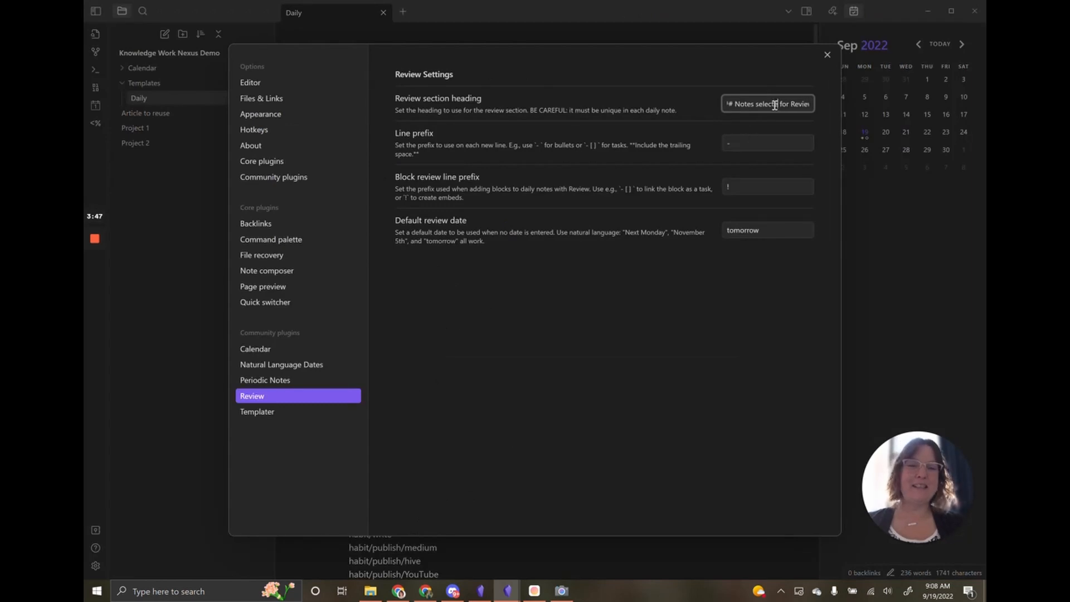
pyautogui.click(207, 336)
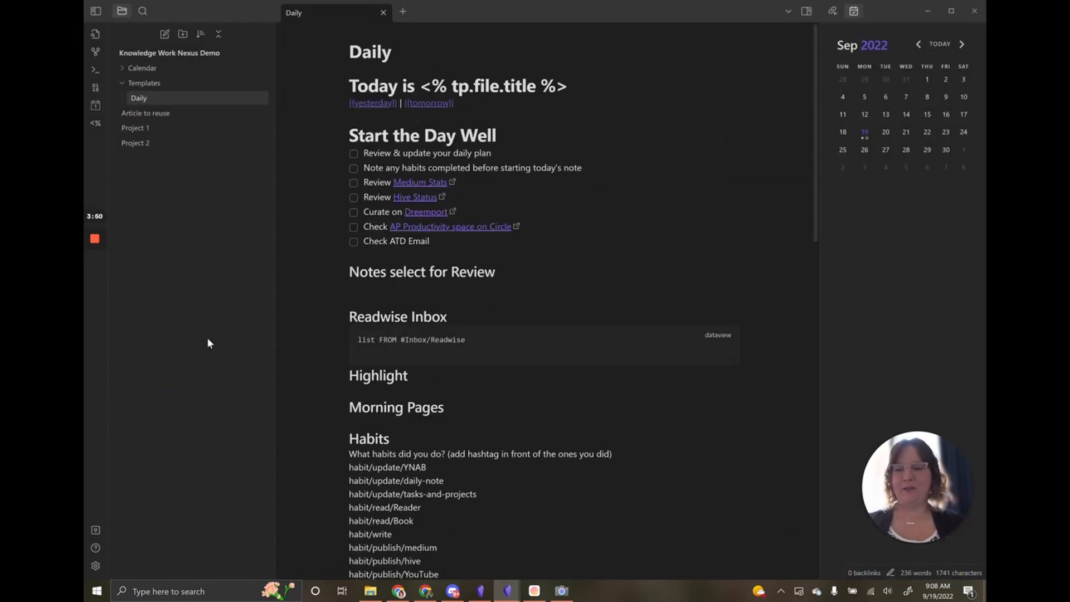
pyautogui.click(427, 273)
pyautogui.write('ed')
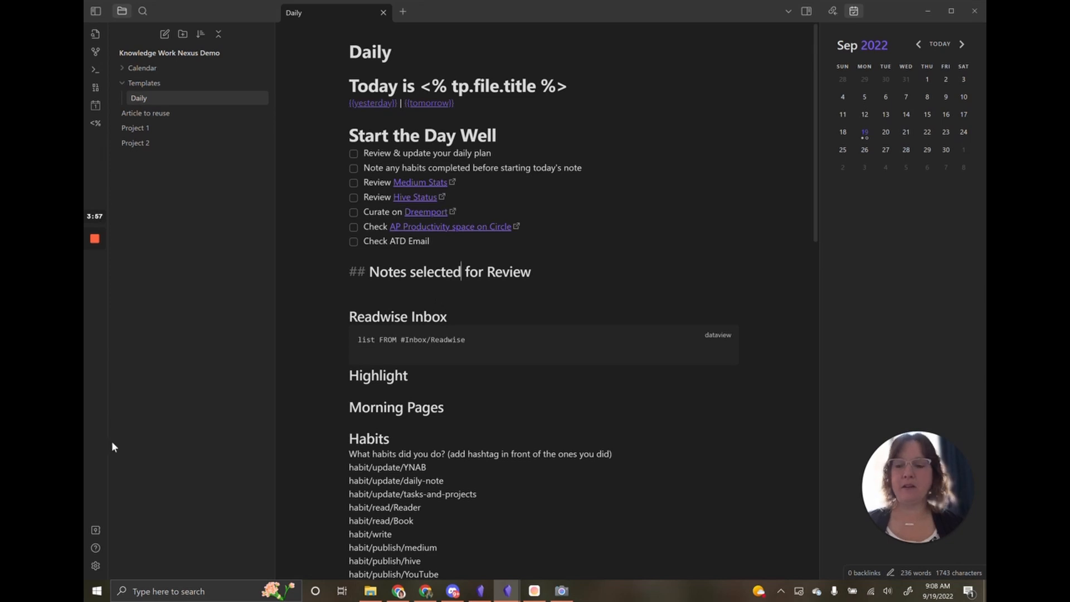
# Assign the hotkey Ctrl + R to the Review plugin's "Add this note to a daily note for review" command.
pyautogui.click(91, 566)
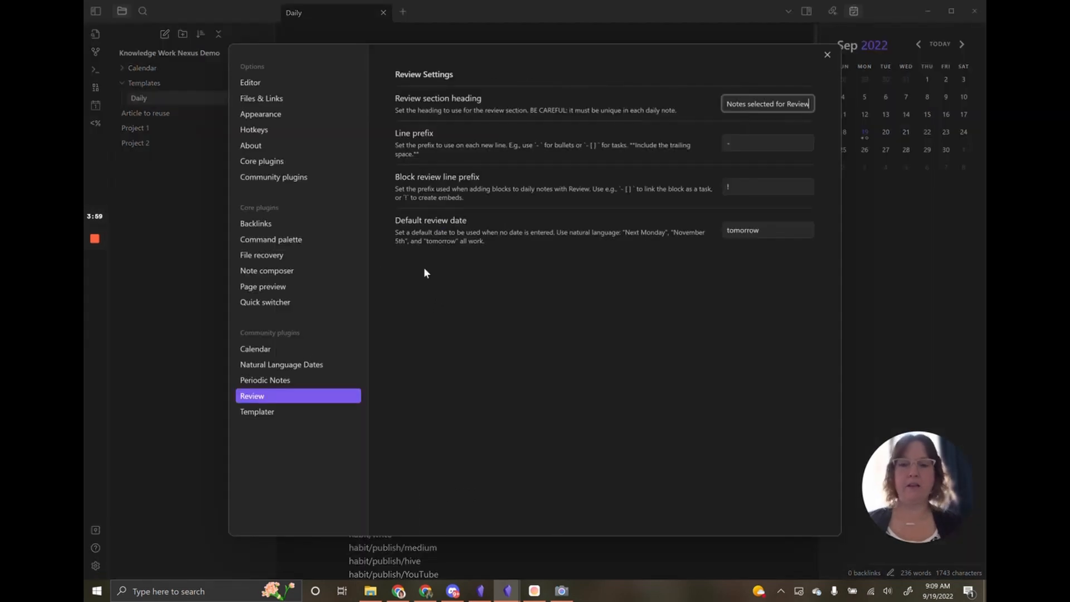
pyautogui.click(272, 173)
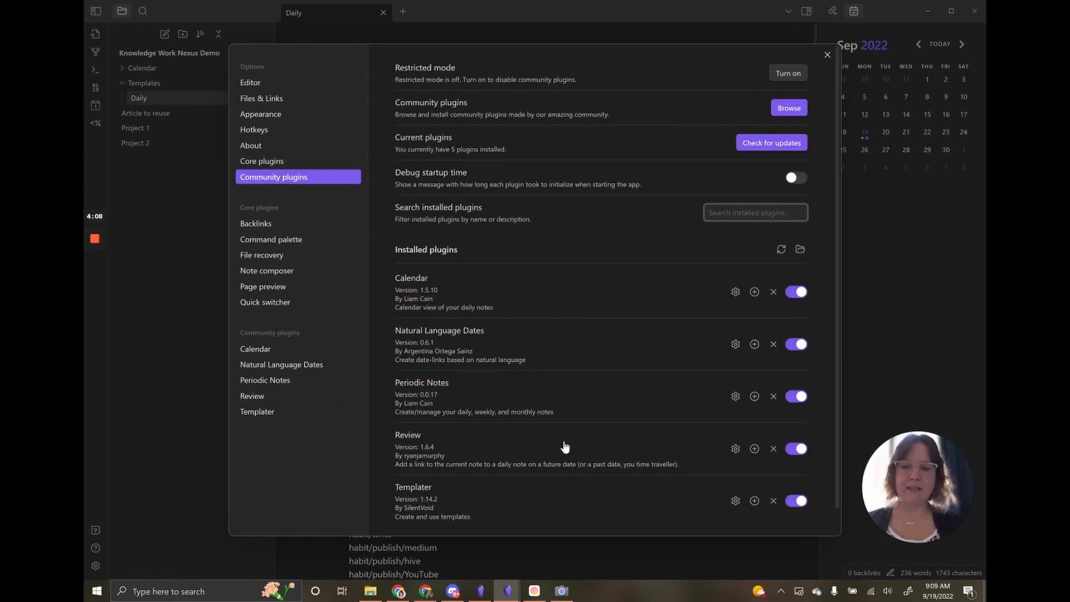
pyautogui.click(753, 448)
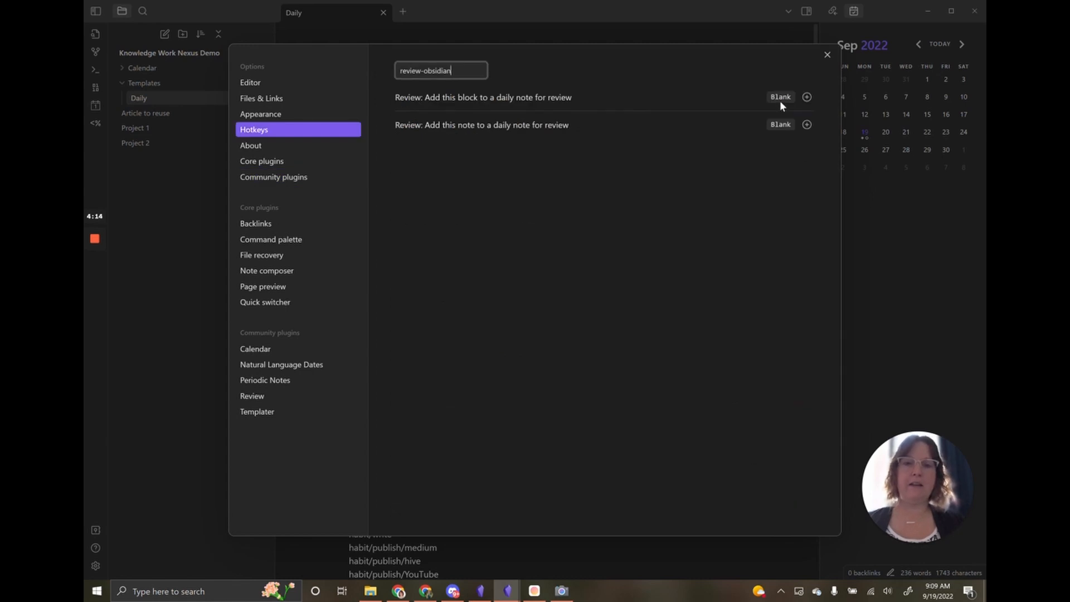
pyautogui.click(807, 124)
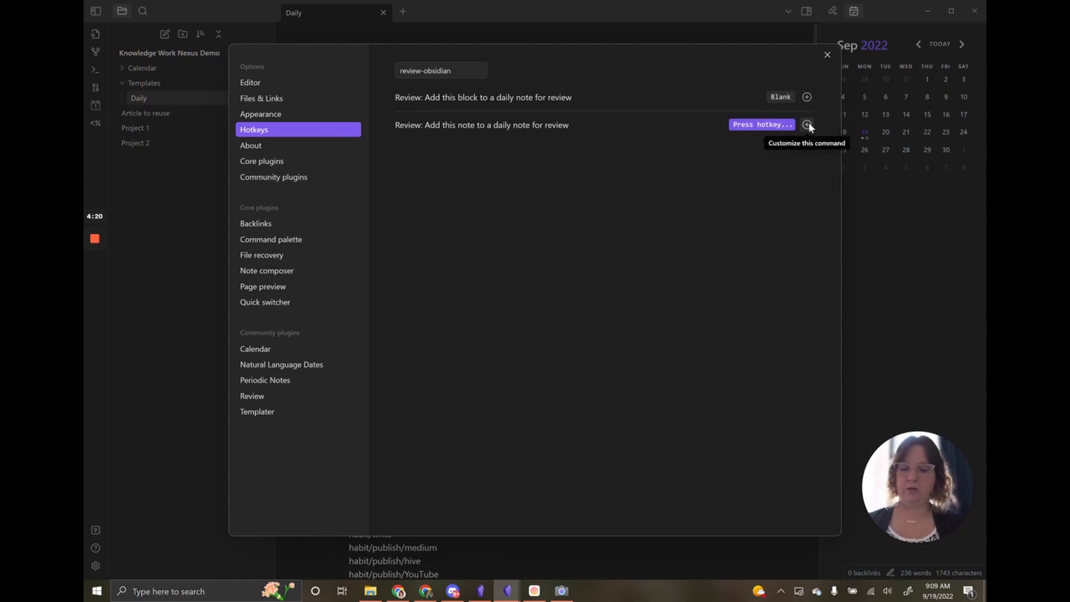
pyautogui.hotkey('ctrl', 'shift', 'r')
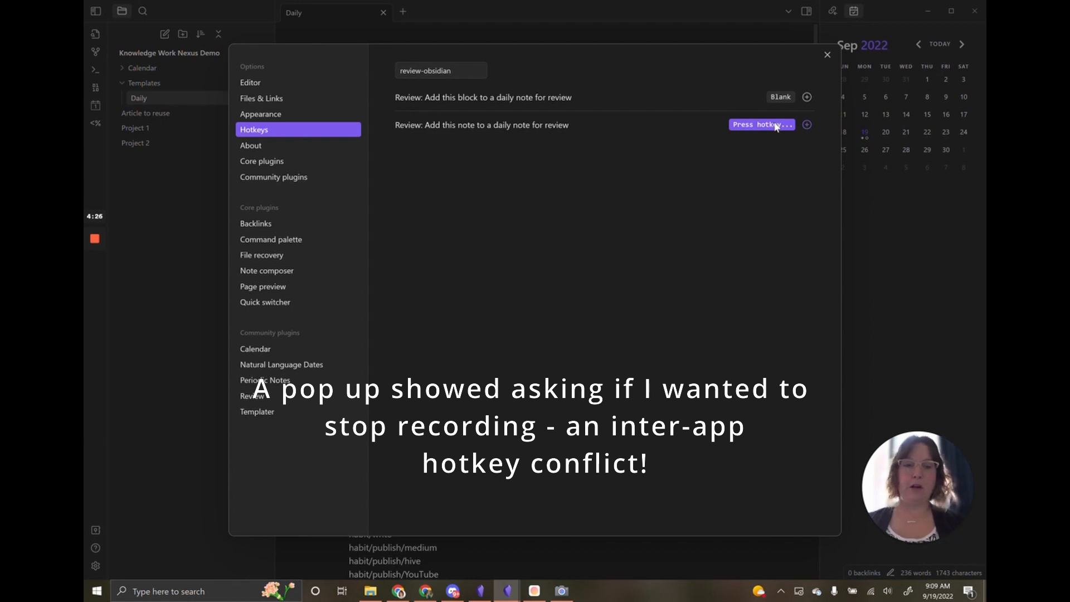
pyautogui.click(806, 127)
pyautogui.hotkey('ctrl', 'r')
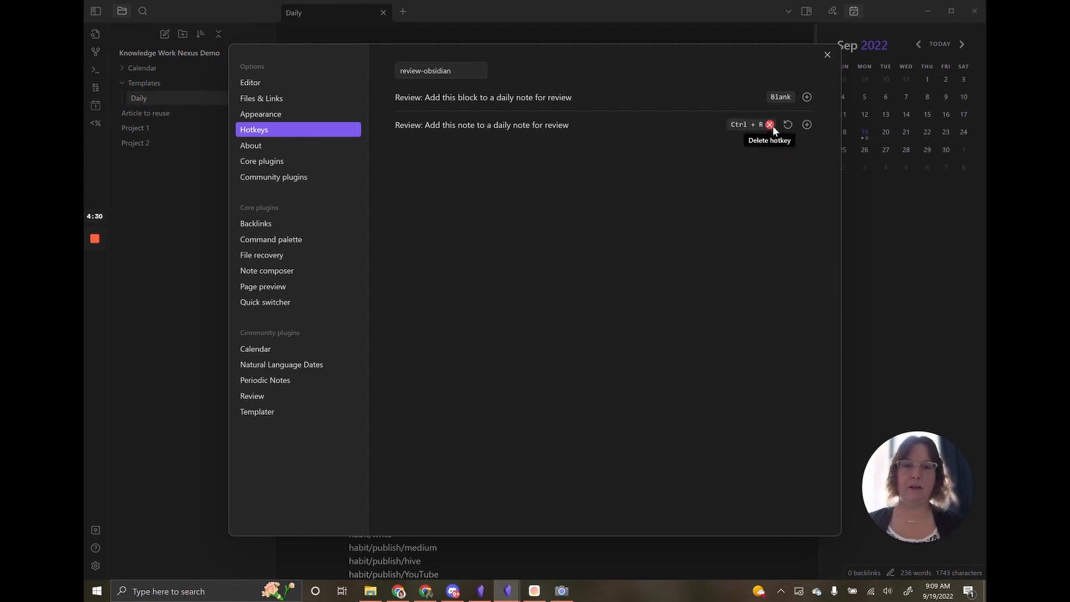
# Assign the hotkey Ctrl + Shift + B to "Review: Add this block to a daily note for review", and close the settings.
pyautogui.click(806, 98)
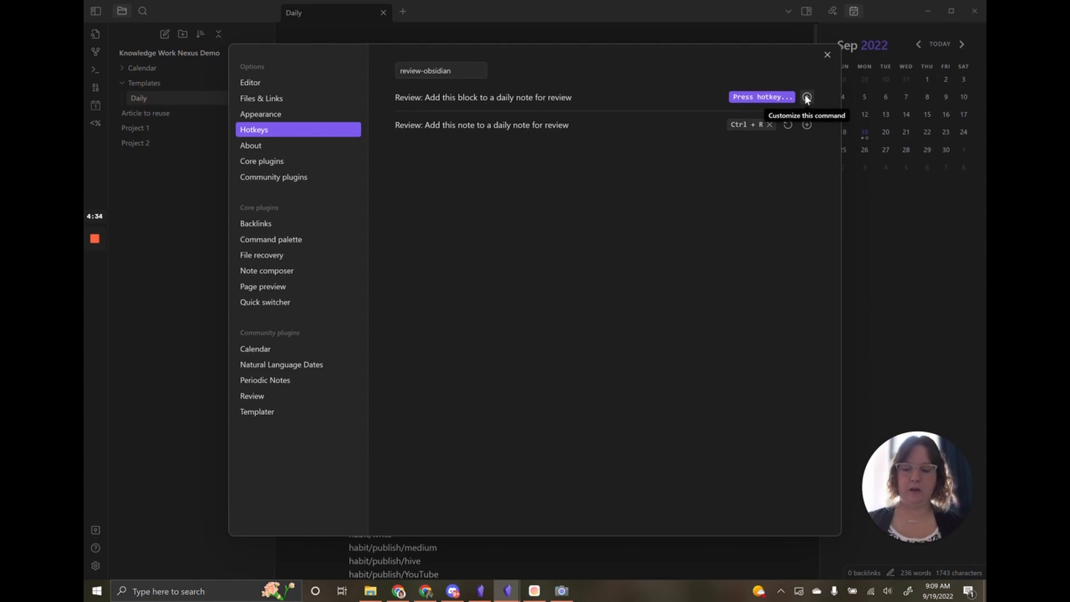
pyautogui.hotkey('ctrl', 'shift', 'b')
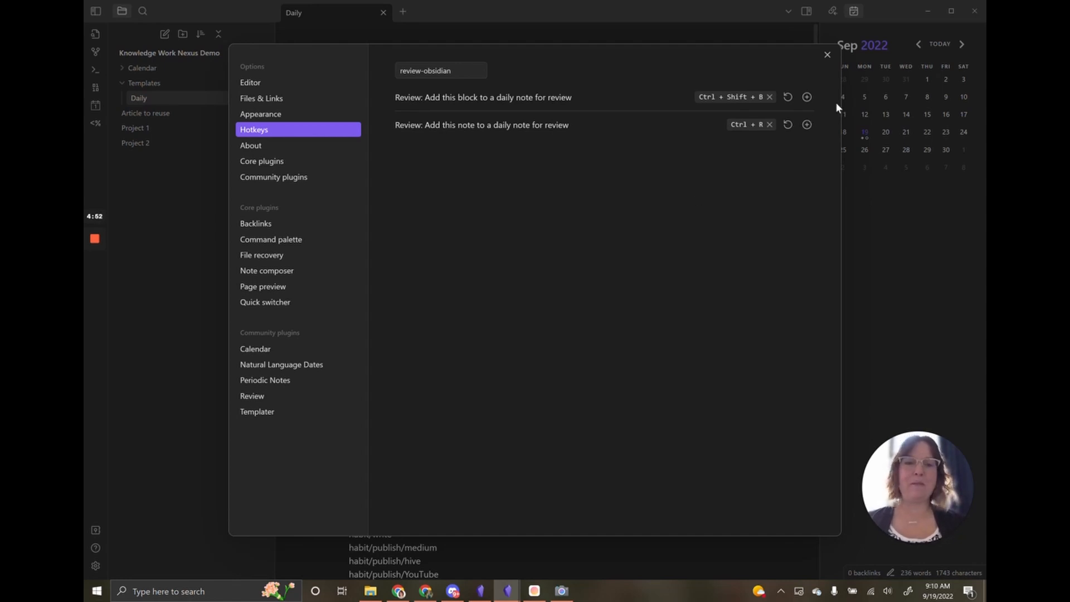
pyautogui.click(827, 56)
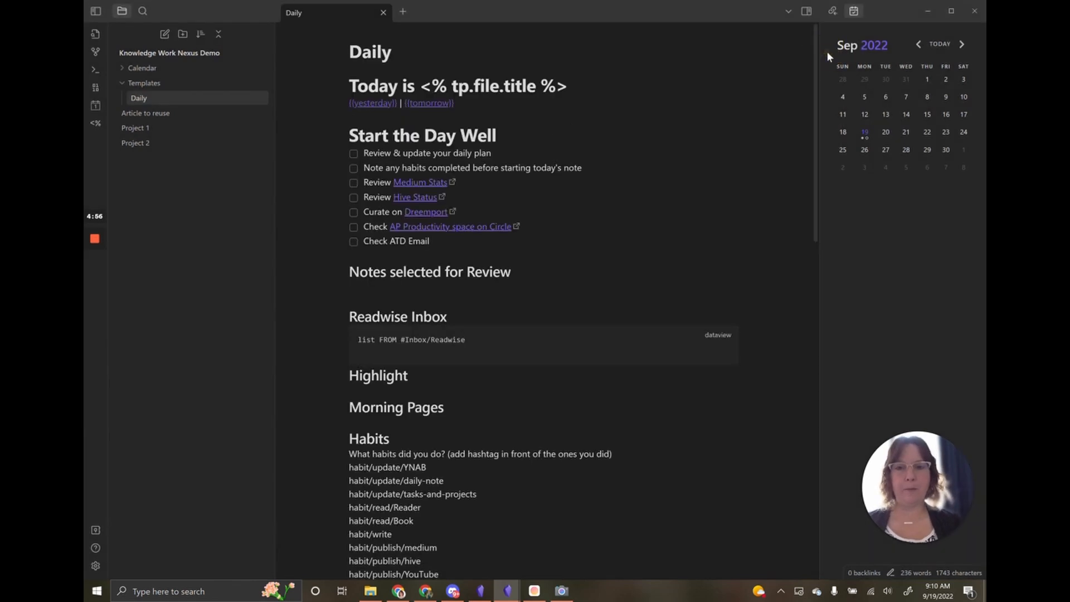
# Schedule the "Article to reuse" note for review with the review date "in two months".
pyautogui.click(141, 113)
pyautogui.click(388, 84)
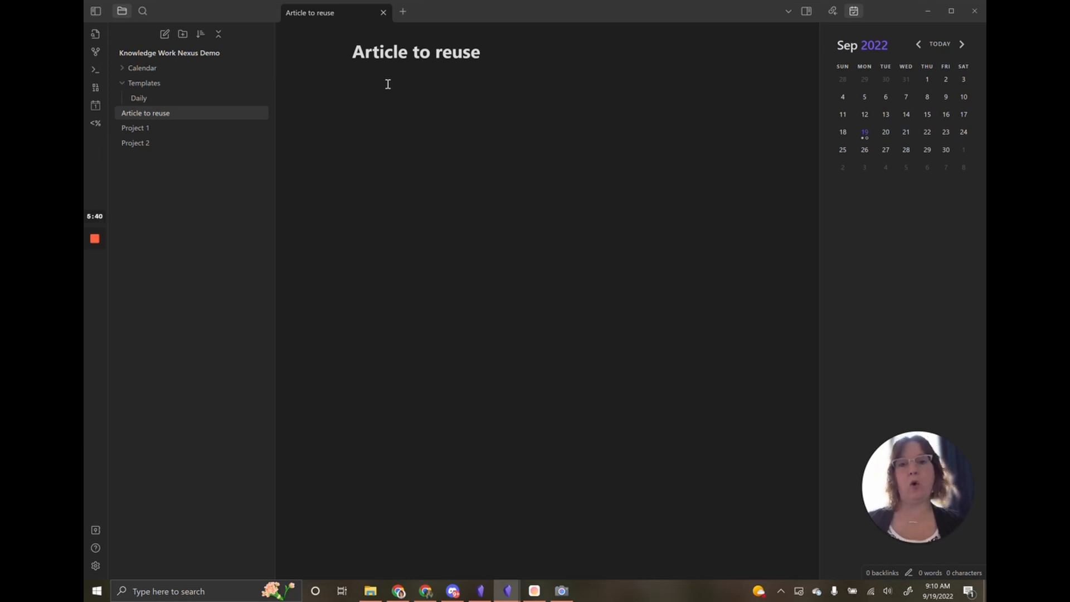
pyautogui.hotkey('alt', 'r')
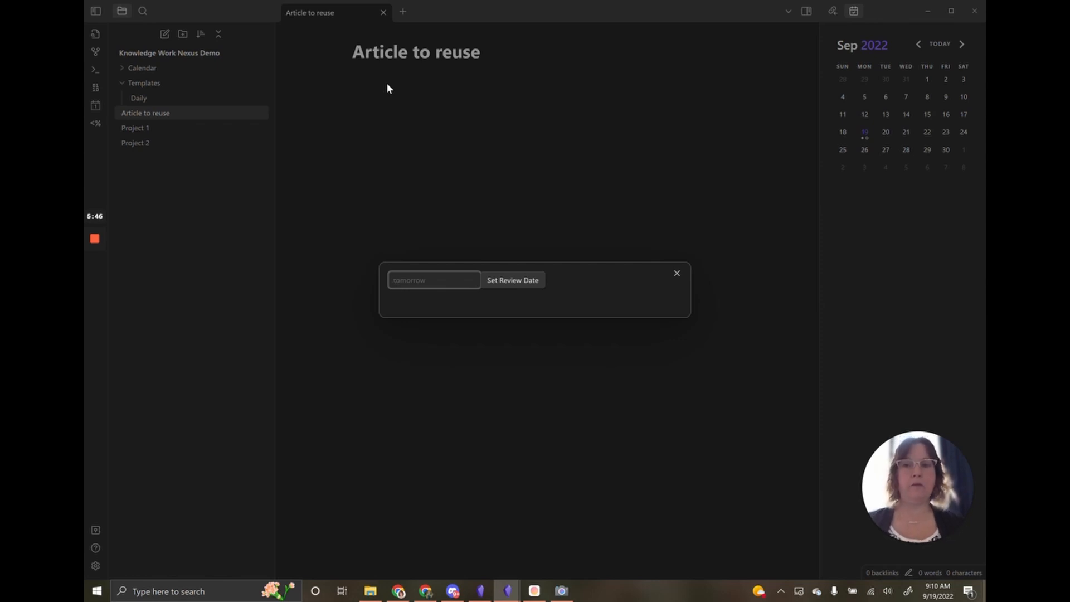
pyautogui.write('in')
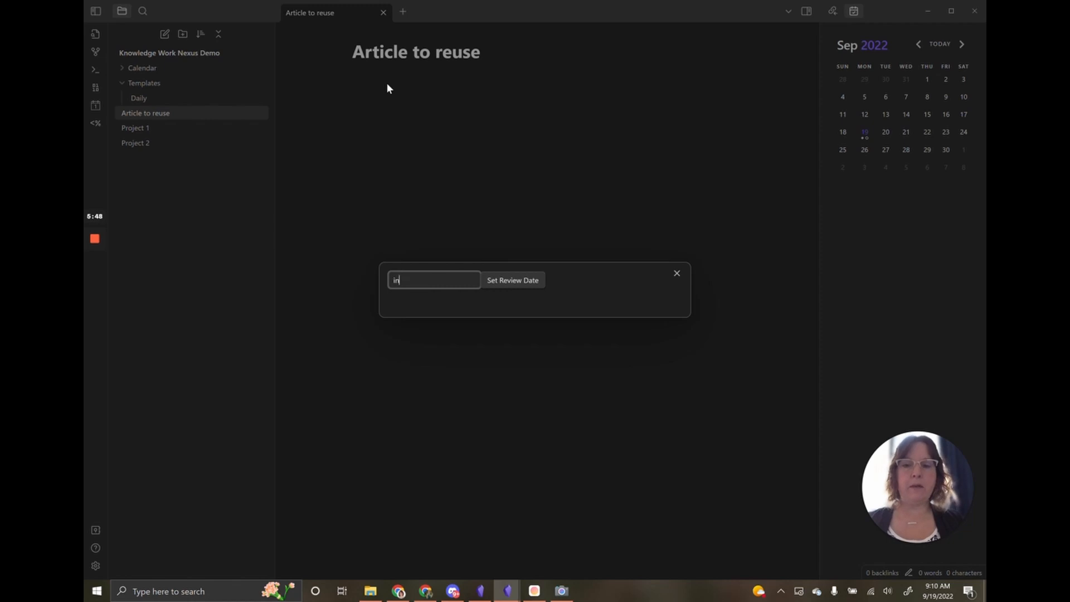
pyautogui.write(' two months')
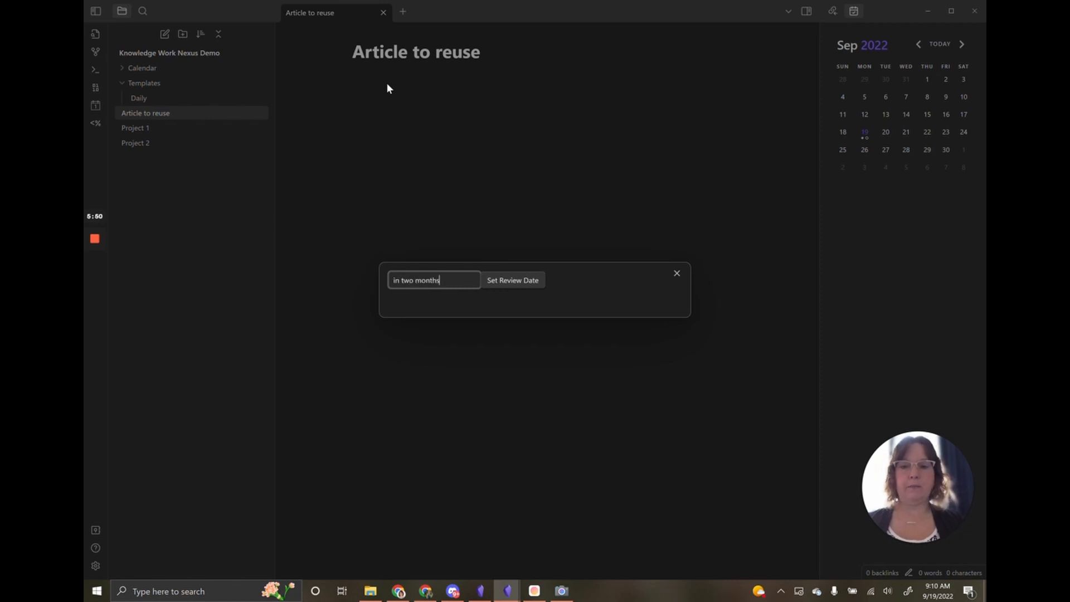
pyautogui.click(512, 279)
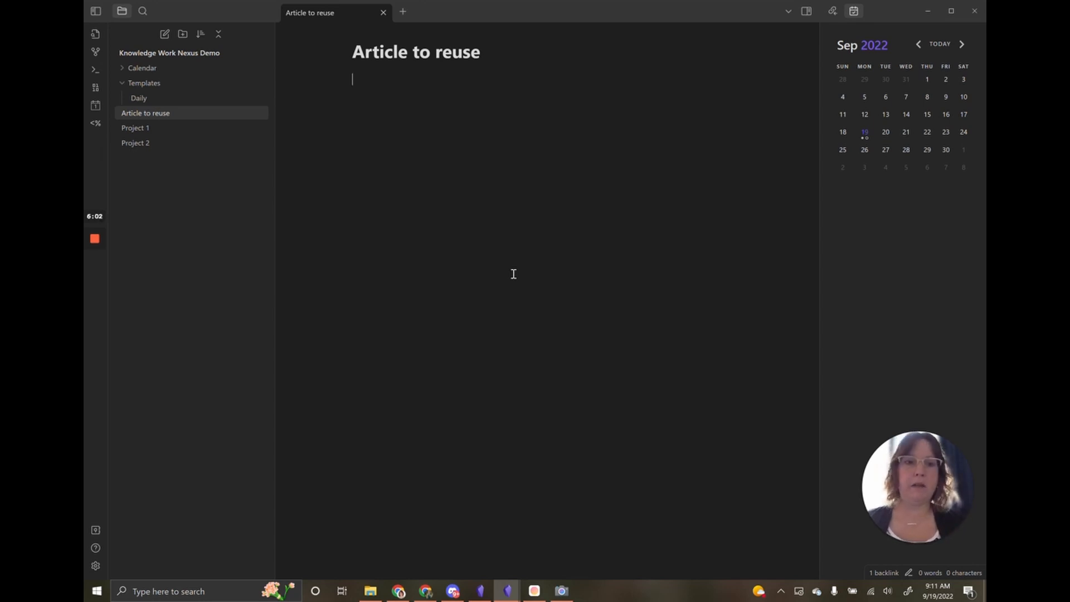
# Check the 2022-11-19 daily note for the review link, and view the backlinks of "Article to reuse".
pyautogui.click(962, 44)
pyautogui.click(962, 45)
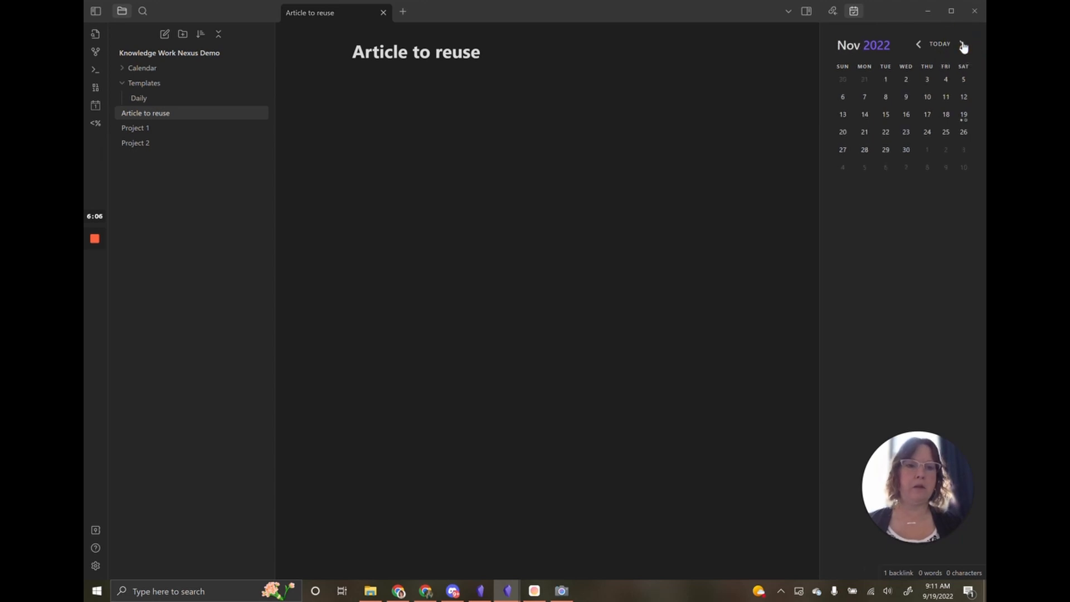
pyautogui.click(964, 117)
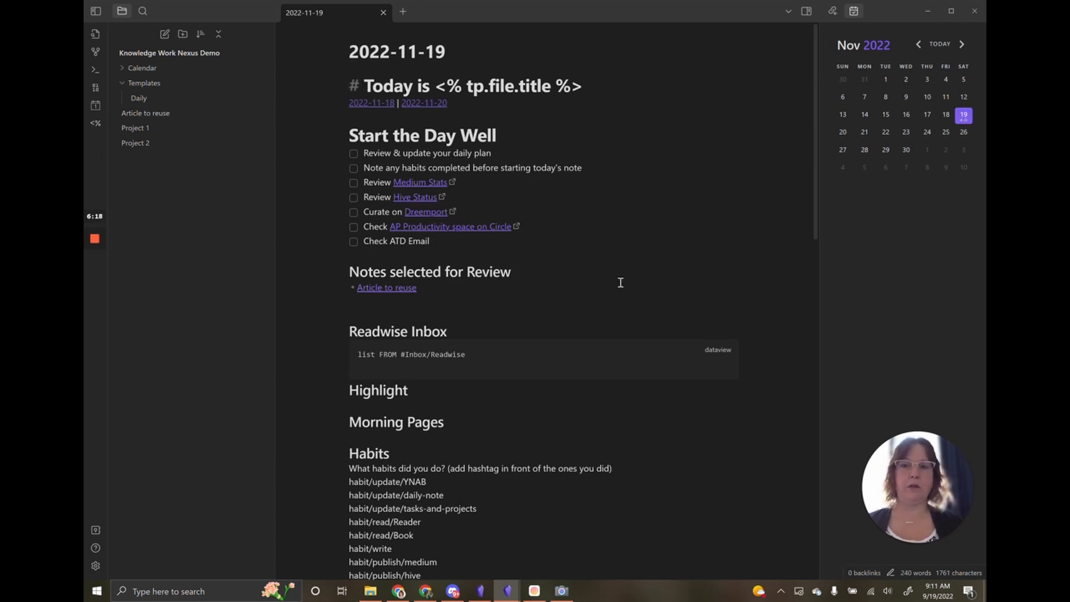
pyautogui.click(155, 114)
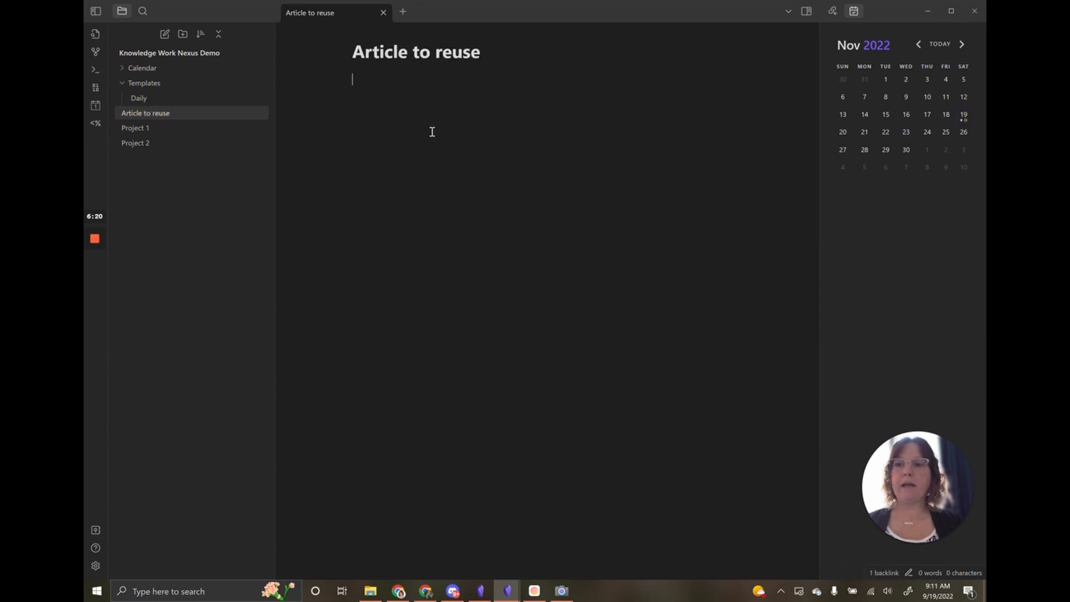
pyautogui.click(831, 11)
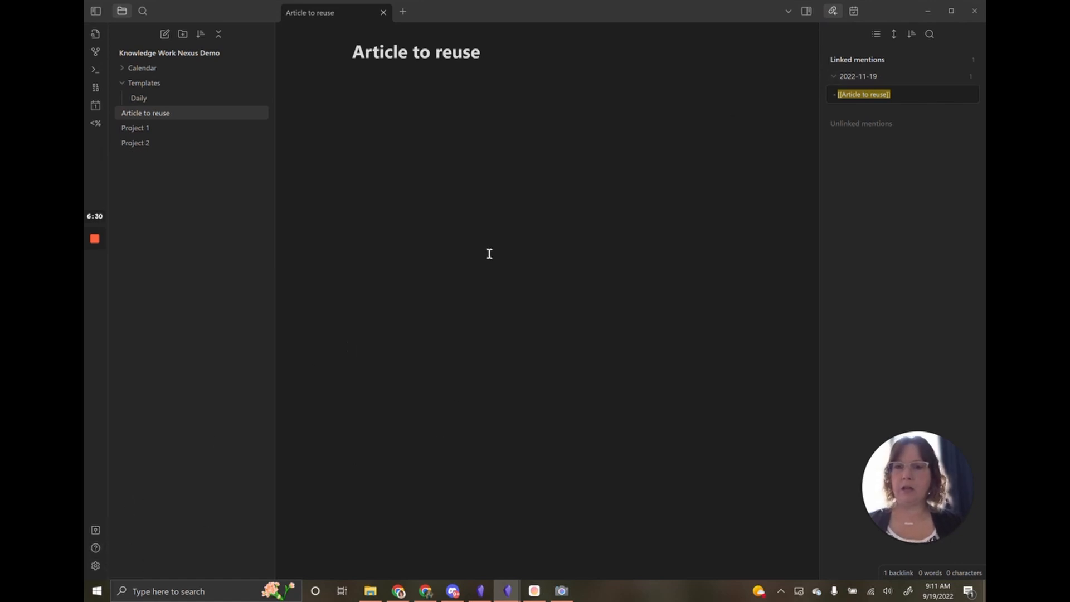
# Check the Backlink in document option of the Backlinks core plugin, and close the settings.
pyautogui.click(95, 566)
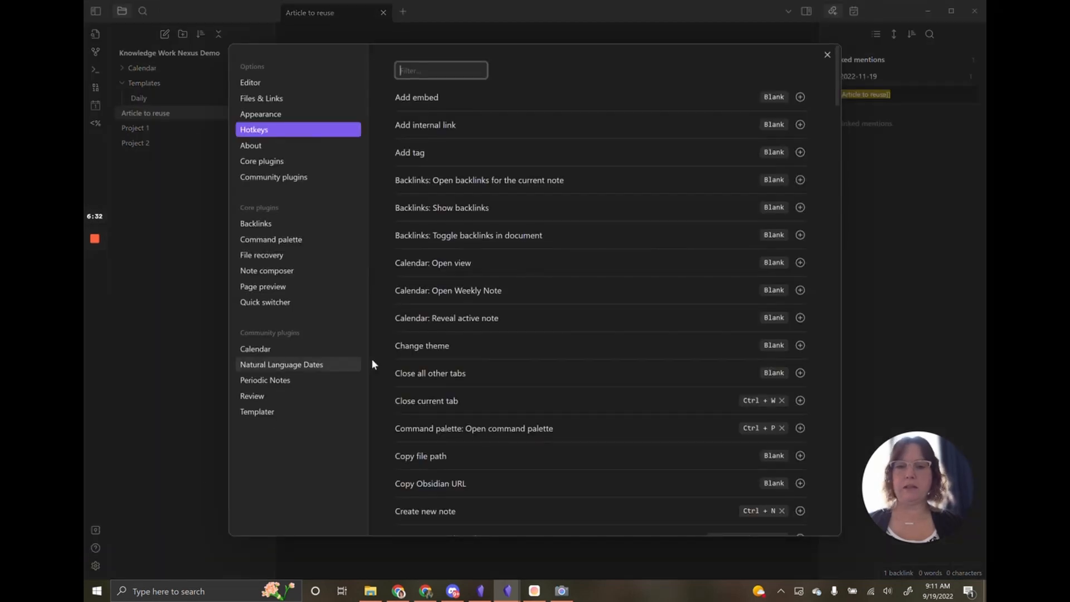
pyautogui.click(257, 163)
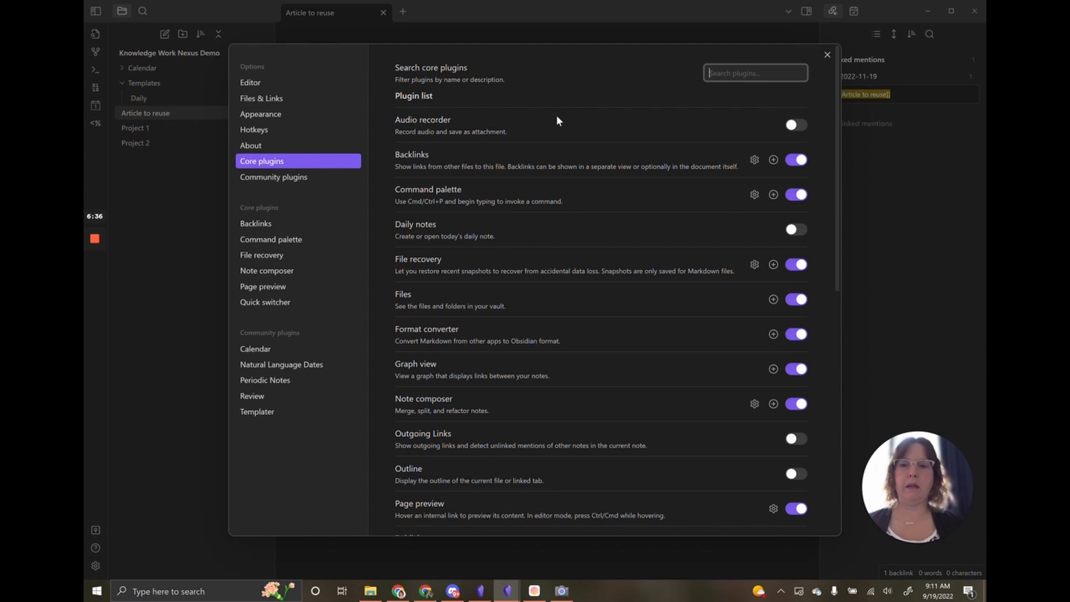
pyautogui.click(755, 161)
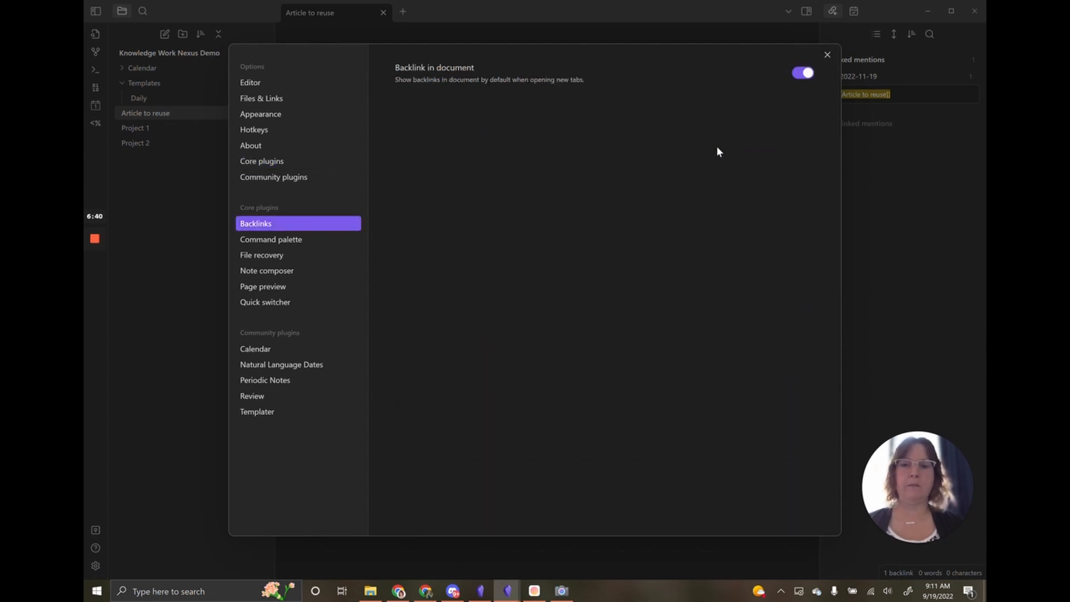
pyautogui.click(826, 54)
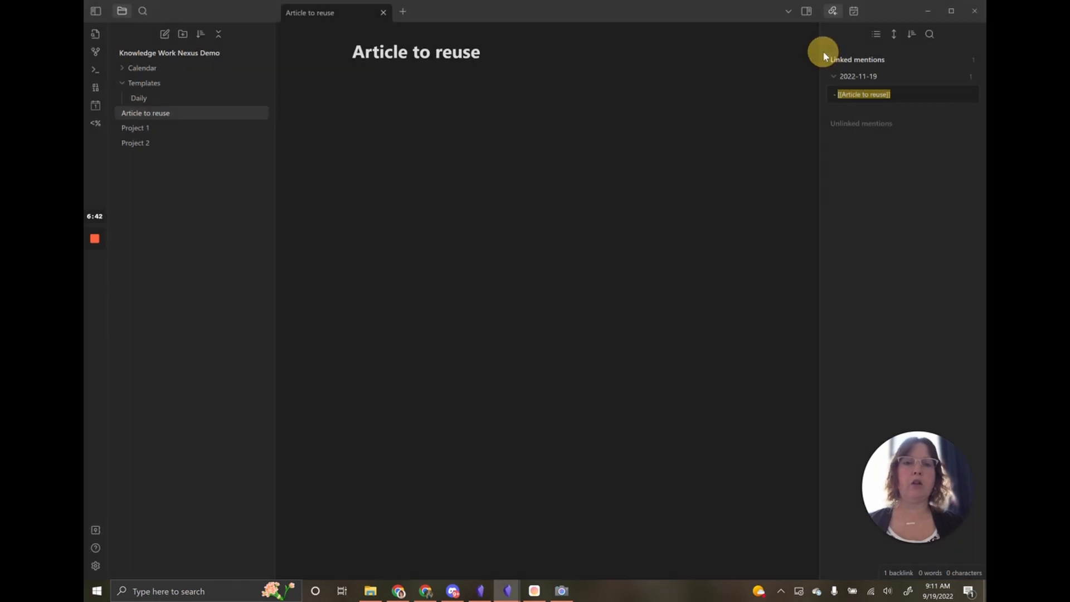
# Close the demo vault's window and reopen the Knowledge Work Nexus Demo vault.
pyautogui.click(973, 10)
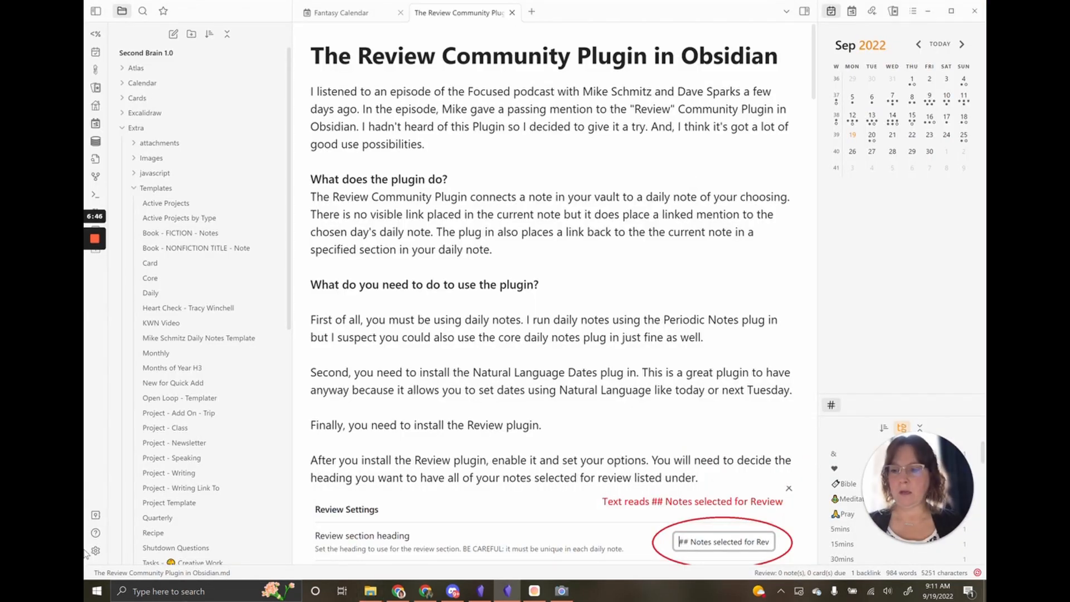
pyautogui.click(96, 515)
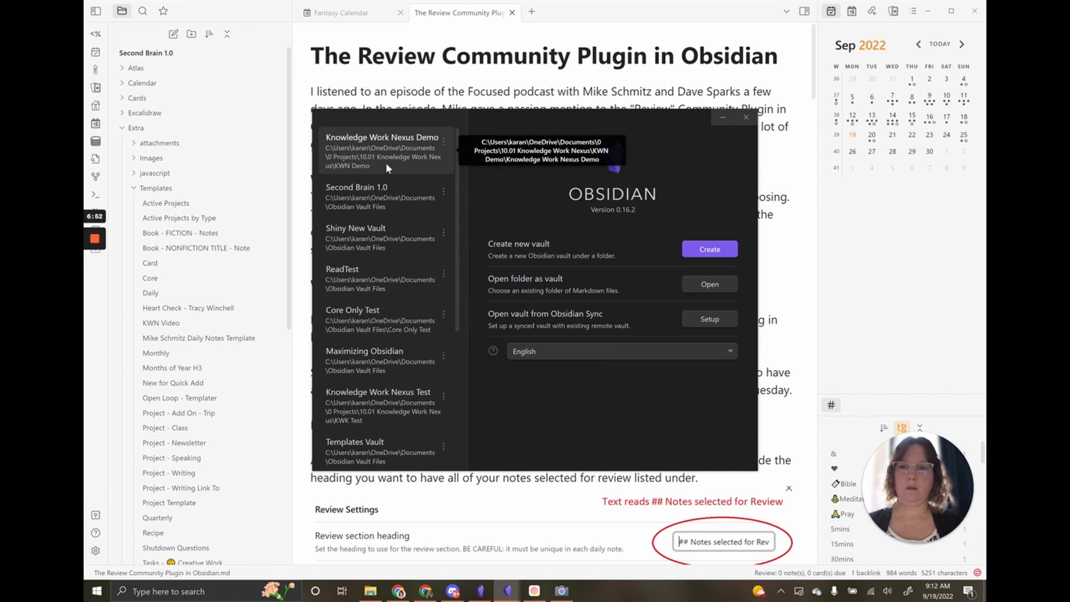
pyautogui.click(386, 162)
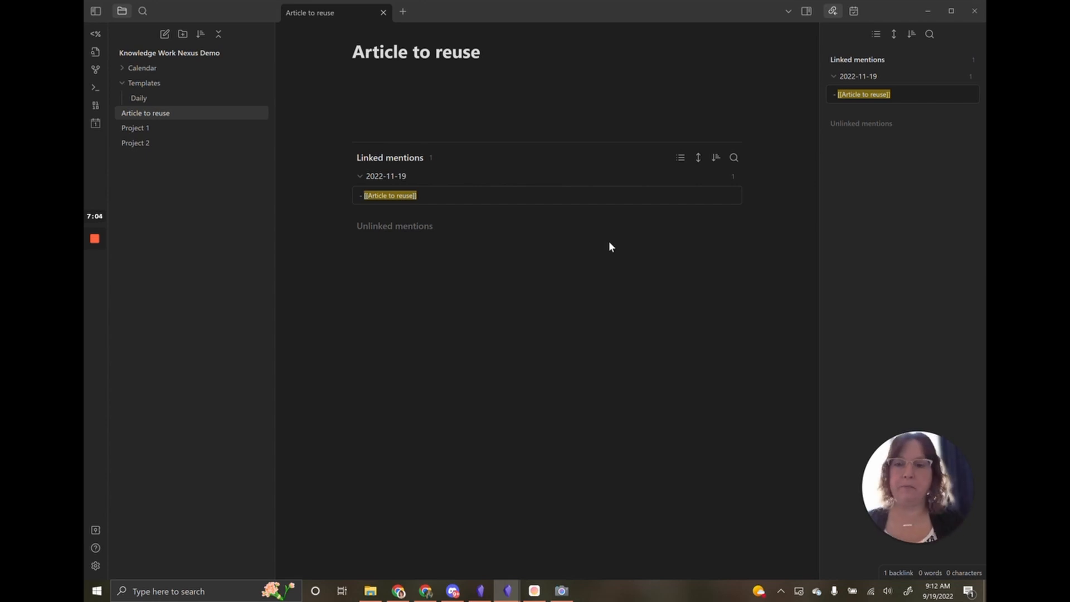
# Add a bullet to the Project 1 note about checking with a named contact about the paperwork.
pyautogui.click(131, 128)
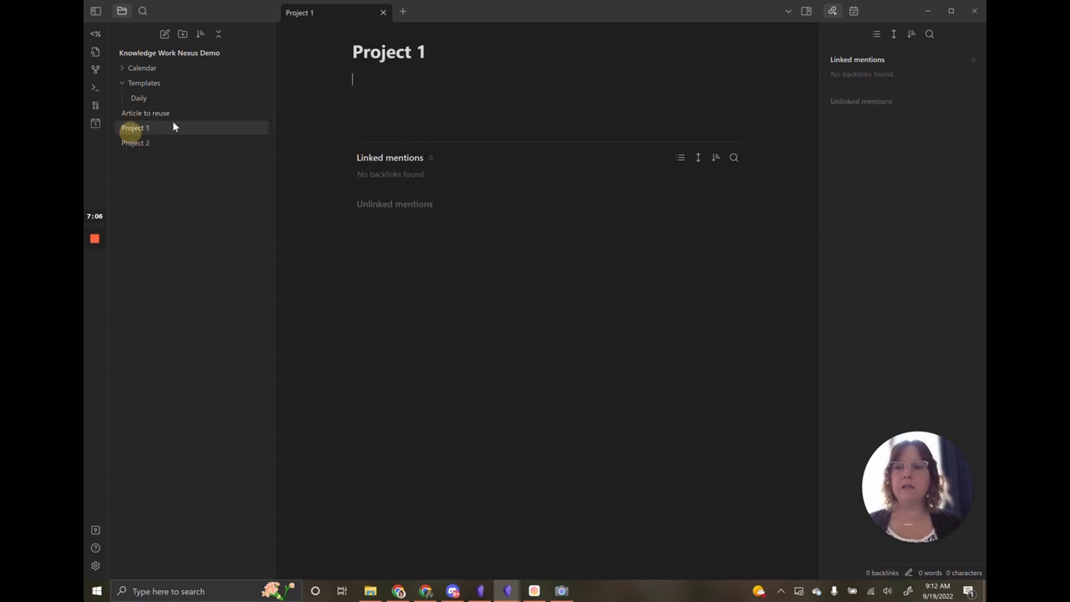
pyautogui.click(389, 122)
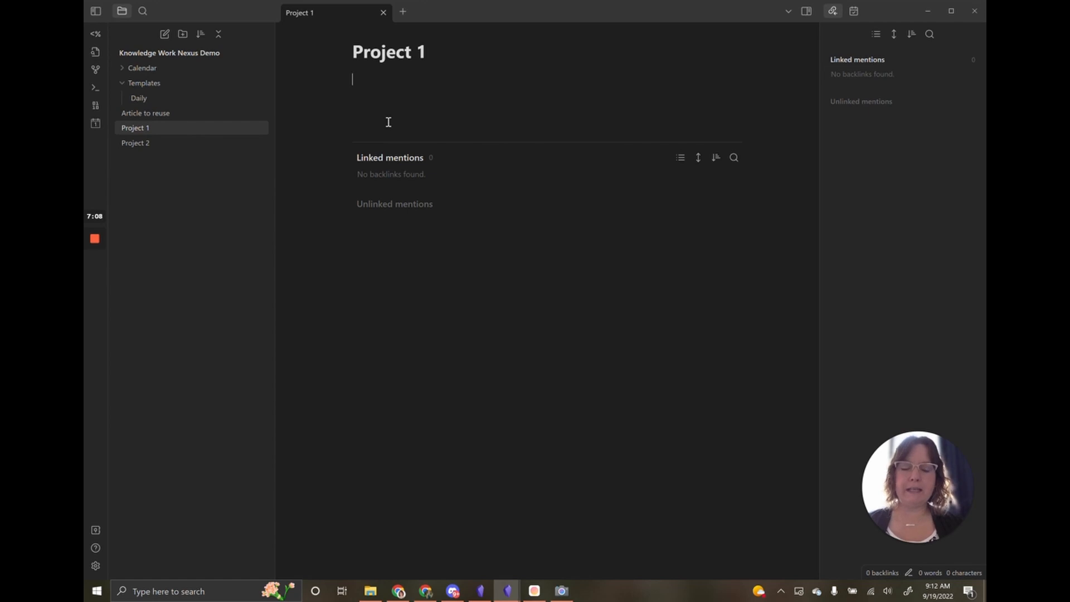
pyautogui.write('- Check with ')
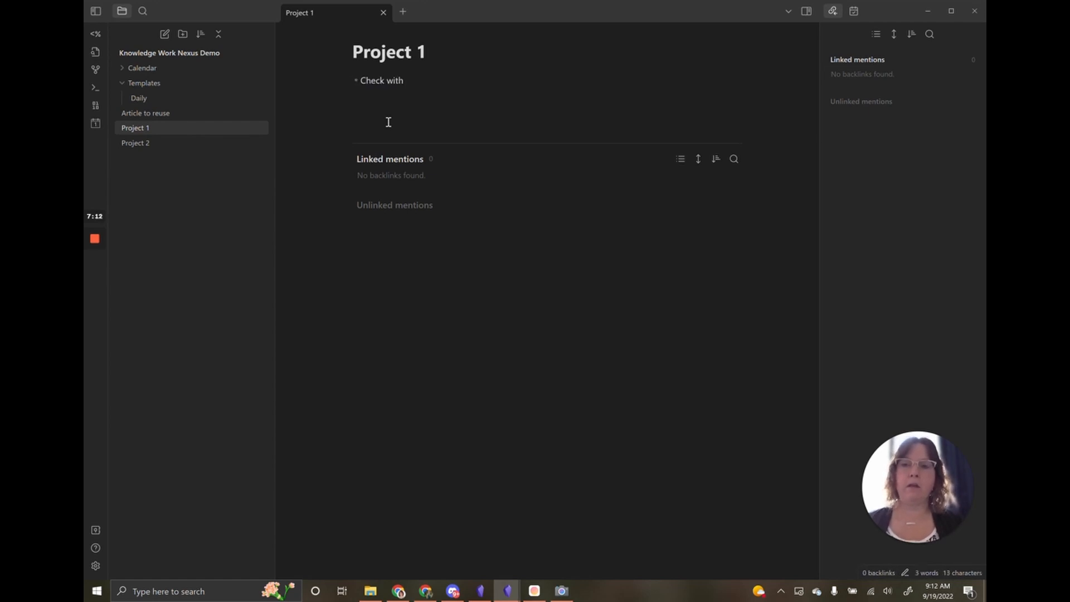
pyautogui.write('John about t')
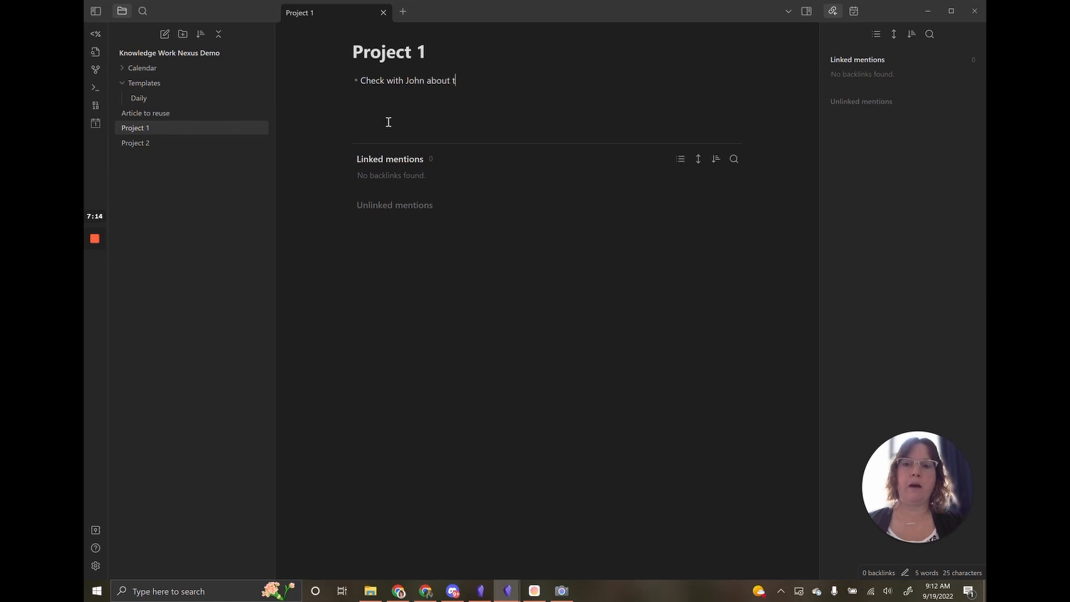
pyautogui.write('he paperwork')
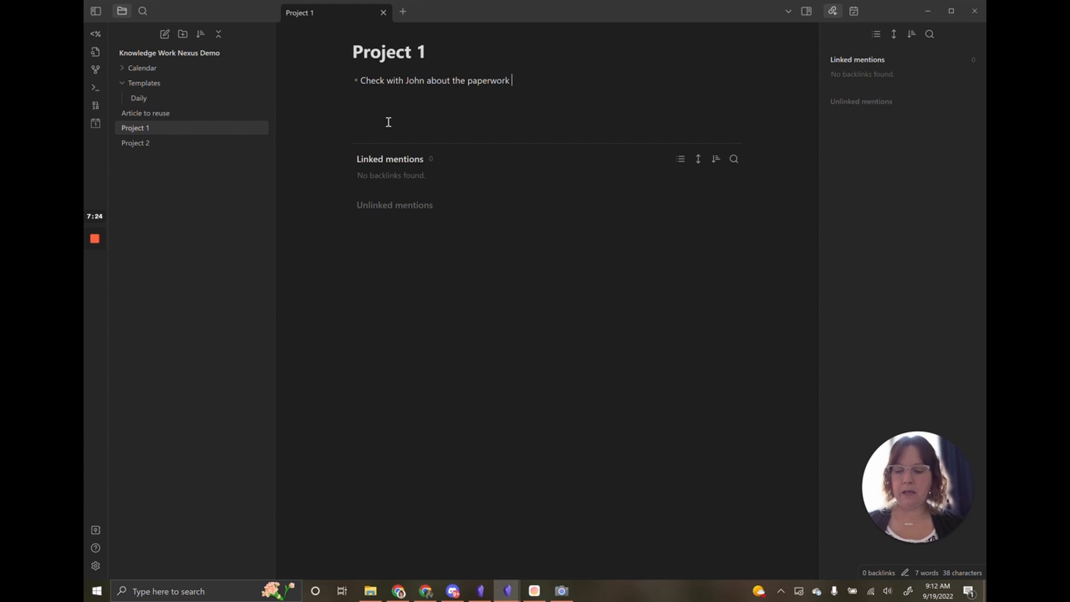
# Schedule the paperwork bullet for review with the review date "today".
pyautogui.hotkey('alt', 'r')
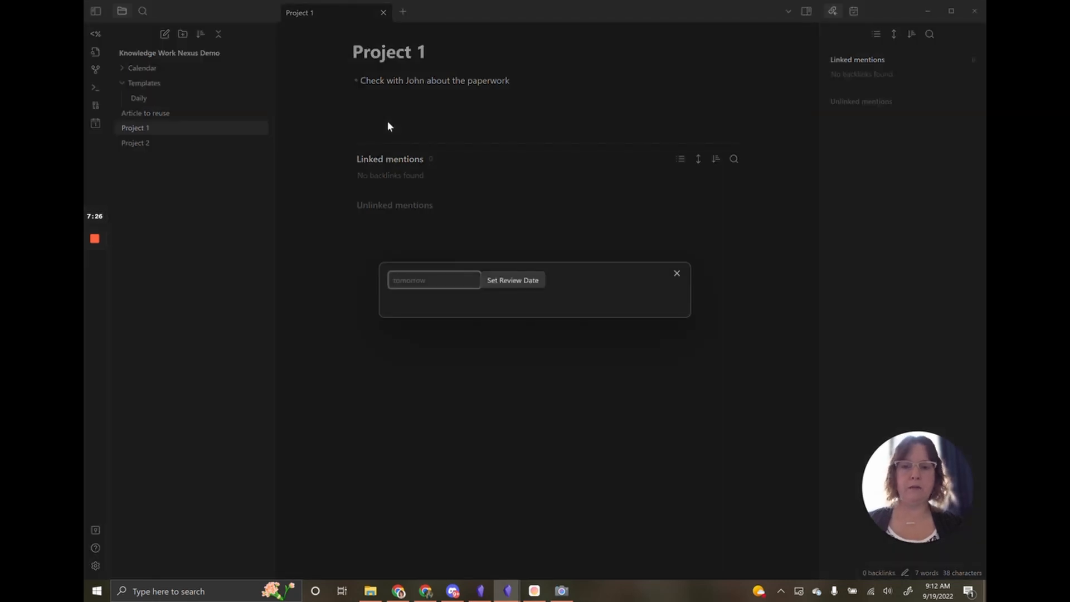
pyautogui.write('today')
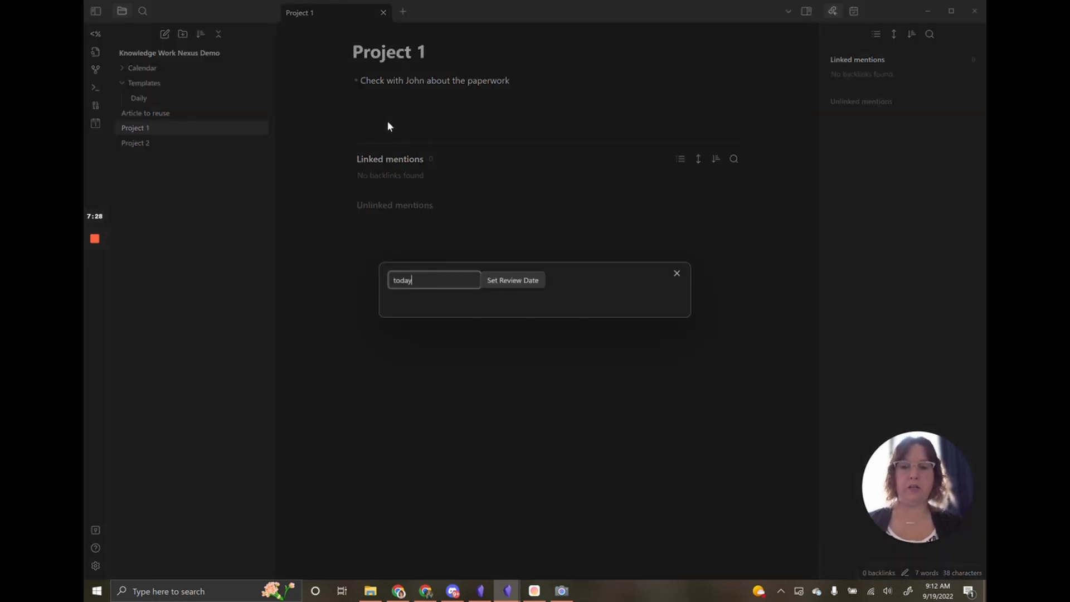
pyautogui.click(504, 280)
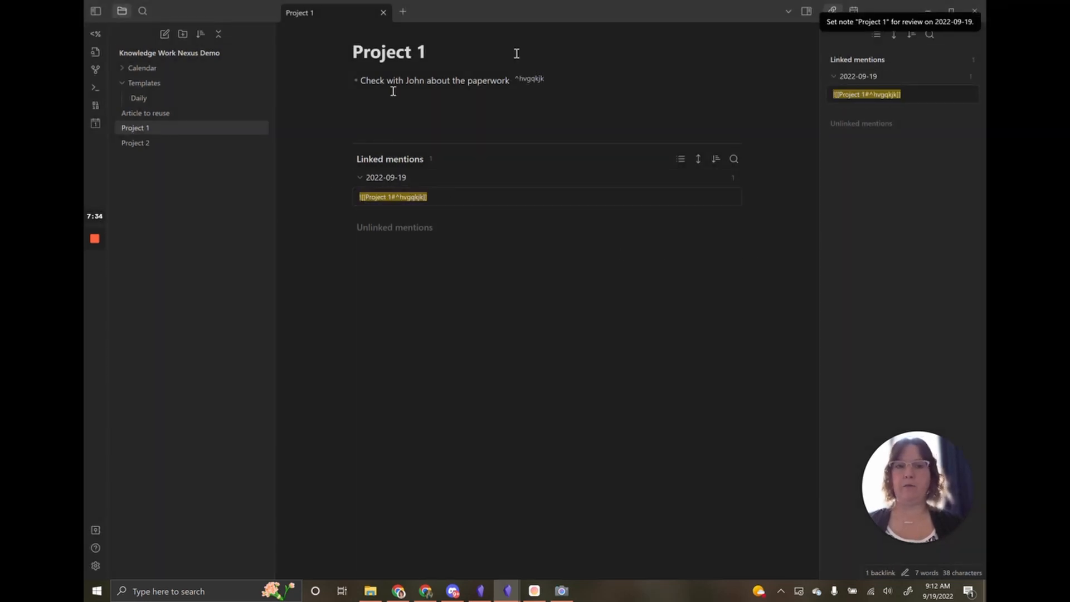
# Check the 2022-09-19 daily note for the embedded paperwork bullet and follow its link back to Project 1.
pyautogui.click(855, 12)
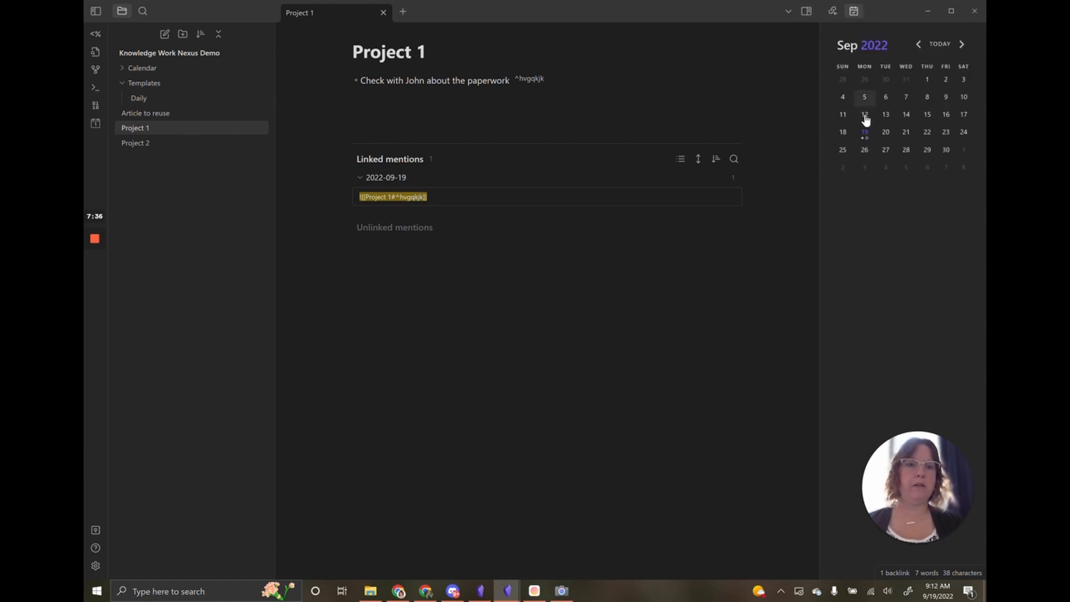
pyautogui.click(865, 133)
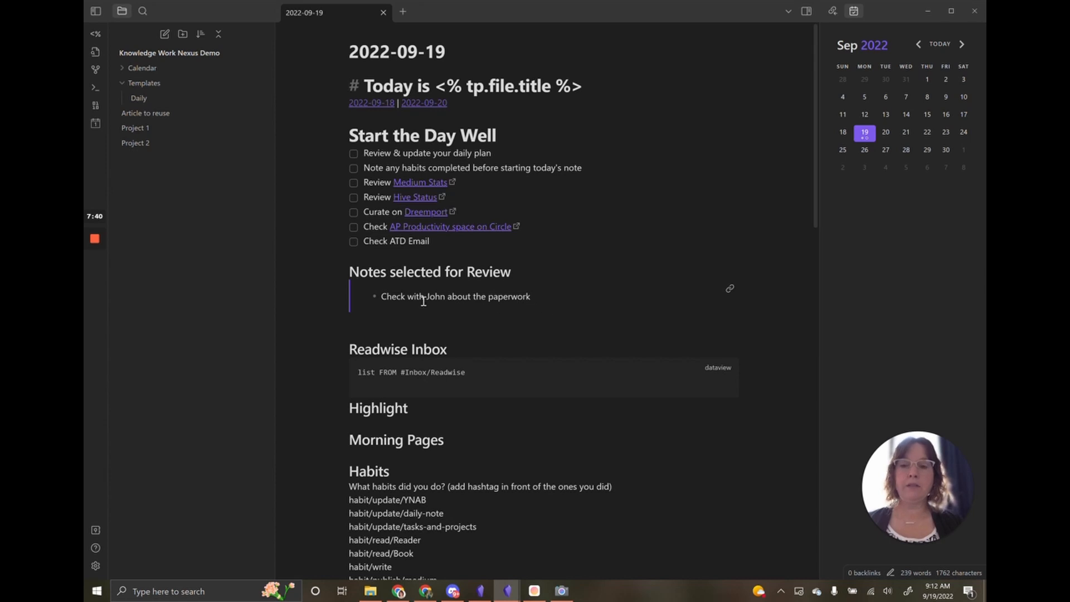
pyautogui.click(730, 289)
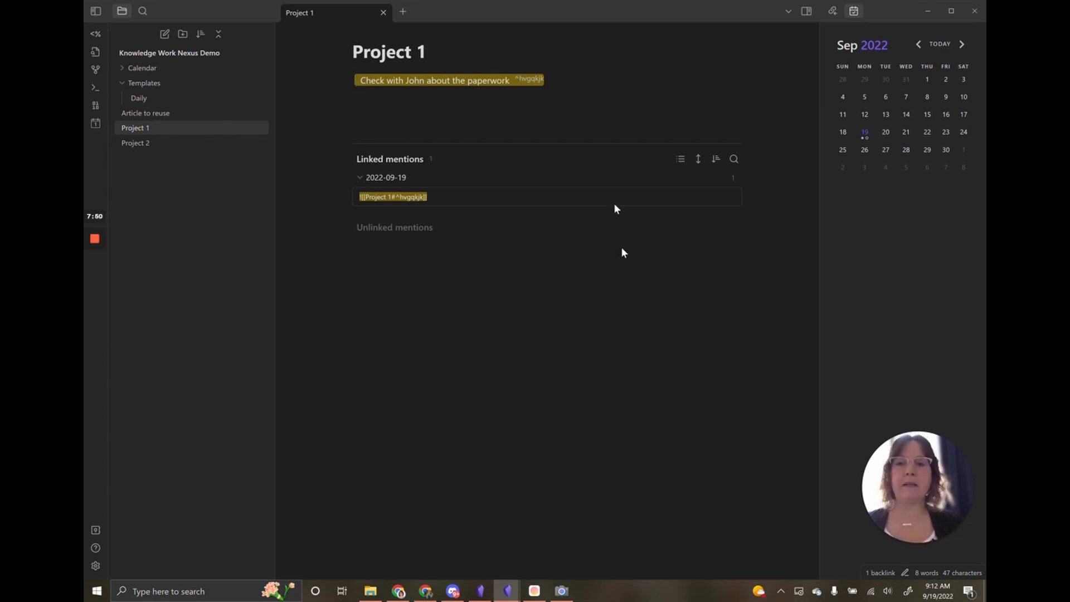
# Add an empty bullet below the paperwork bullet in Project 1.
pyautogui.click(568, 81)
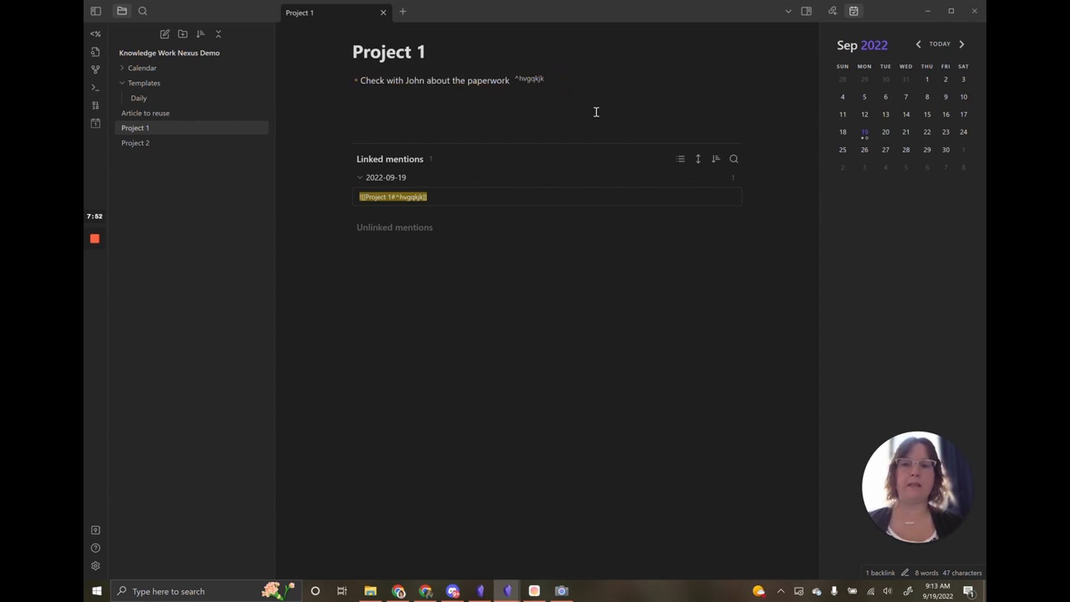
pyautogui.press('Return')
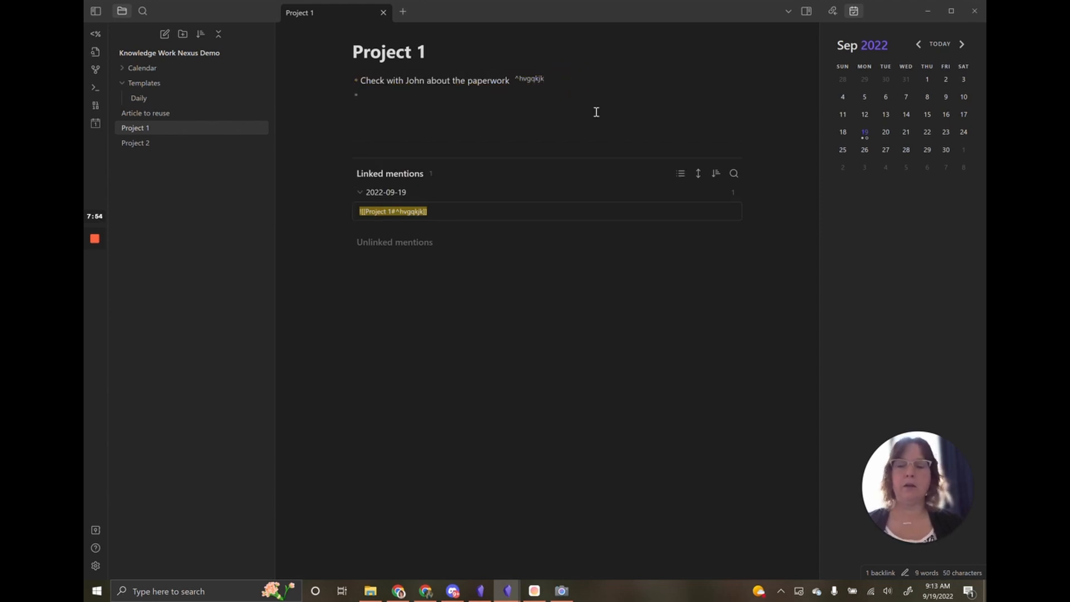
# Set the Review plugin's Block review line prefix to "- [ ]" and close the settings.
pyautogui.click(96, 530)
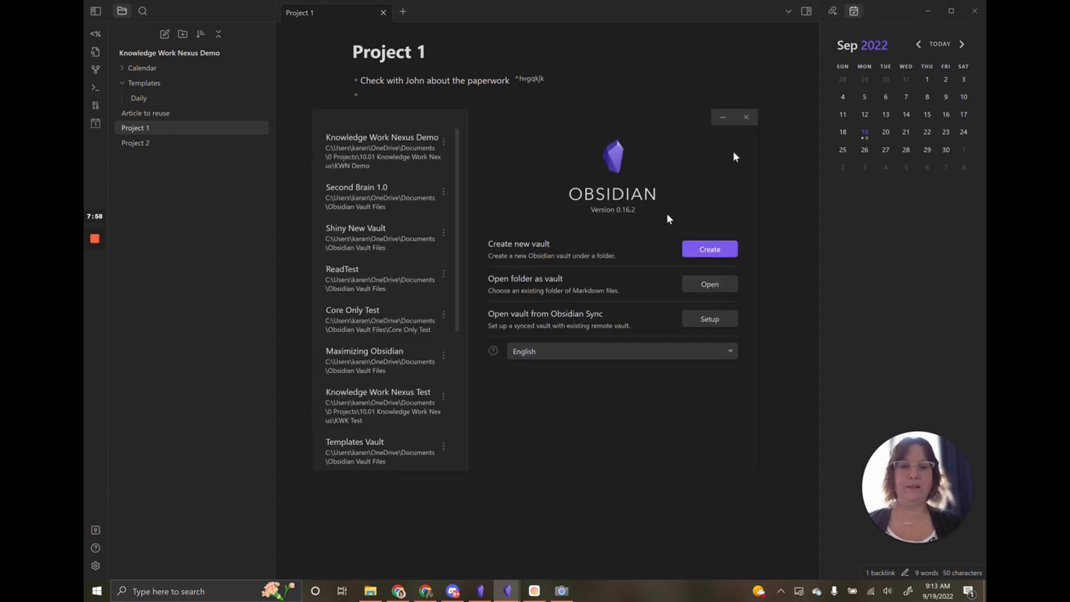
pyautogui.click(745, 116)
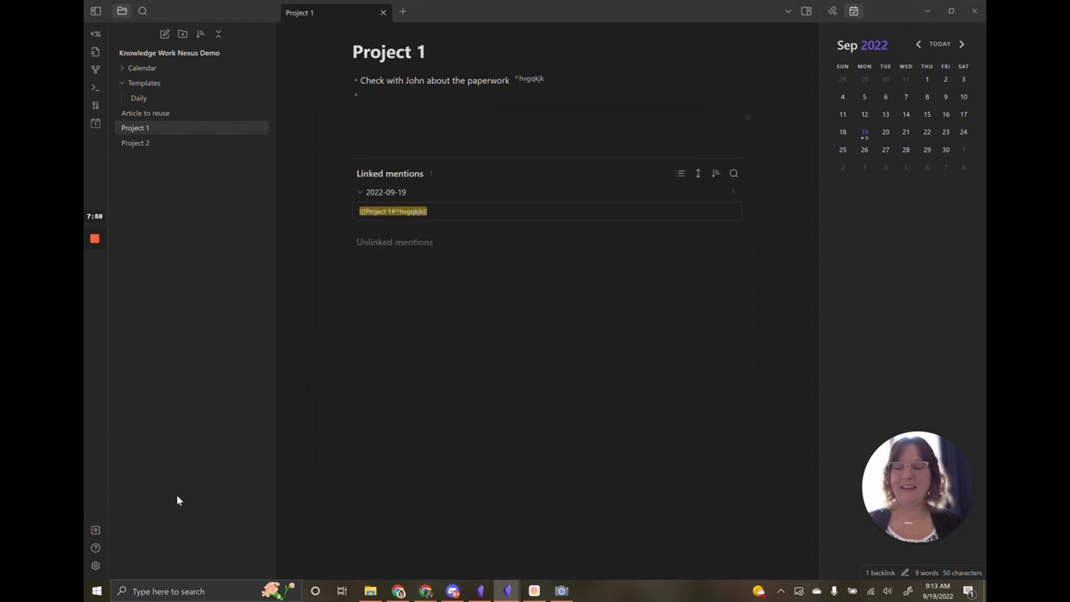
pyautogui.click(96, 564)
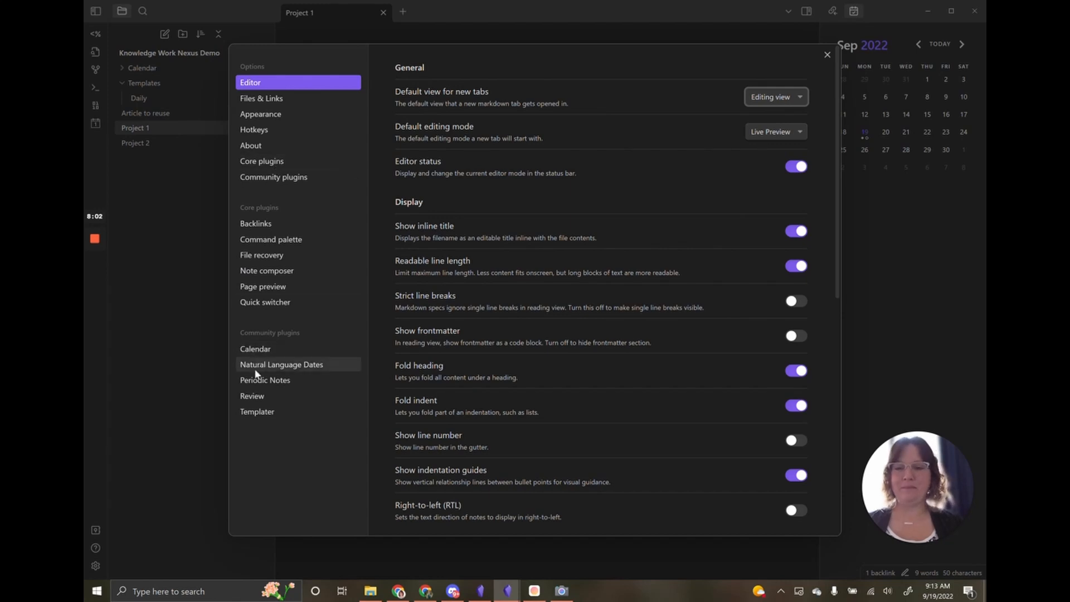
pyautogui.click(256, 395)
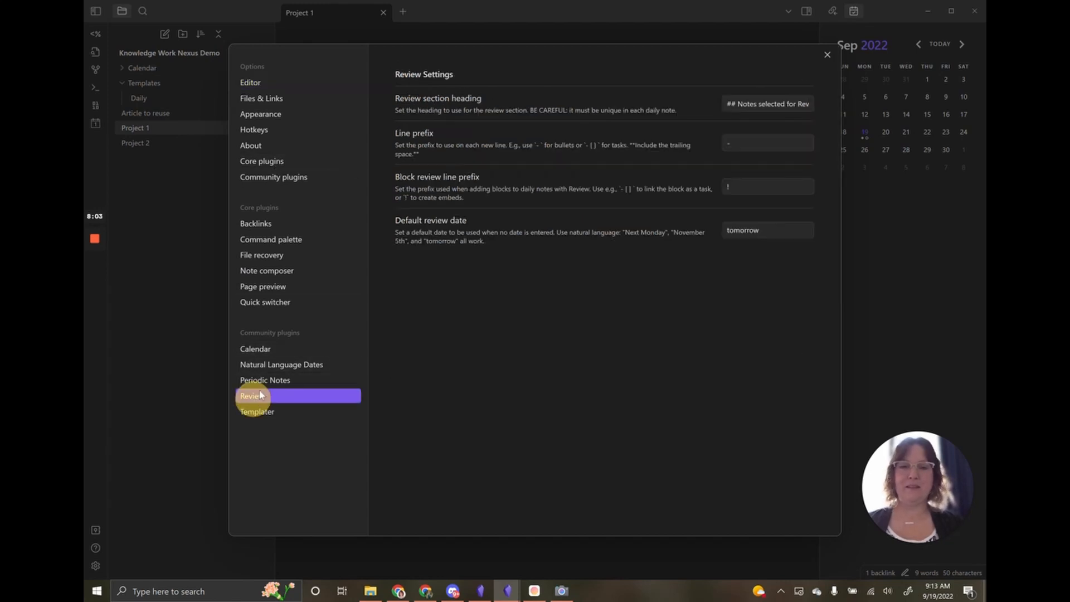
pyautogui.click(726, 186)
pyautogui.press('BackSpace')
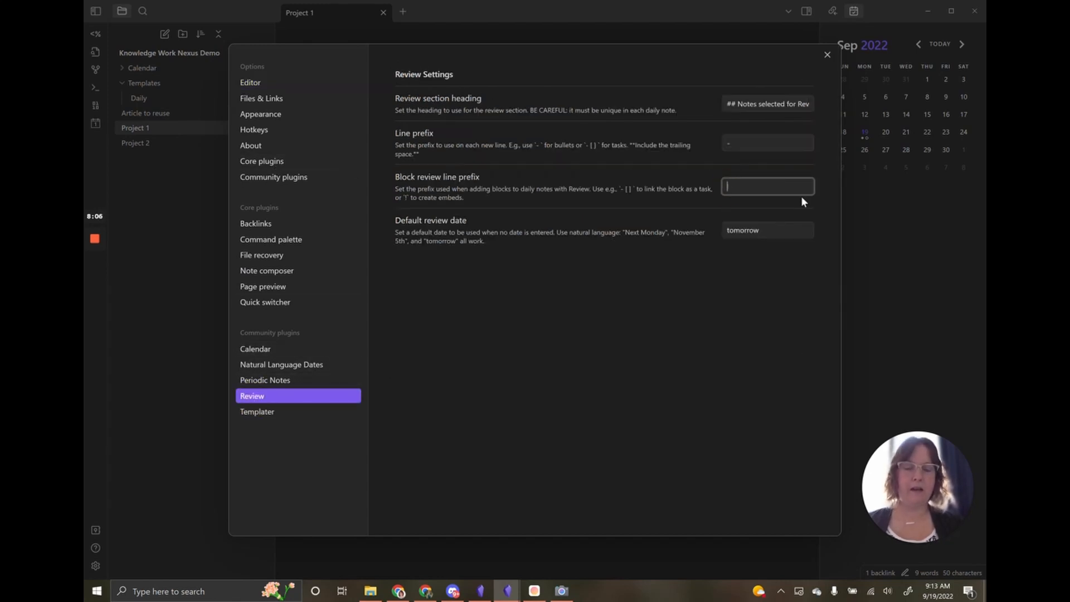
pyautogui.write('-')
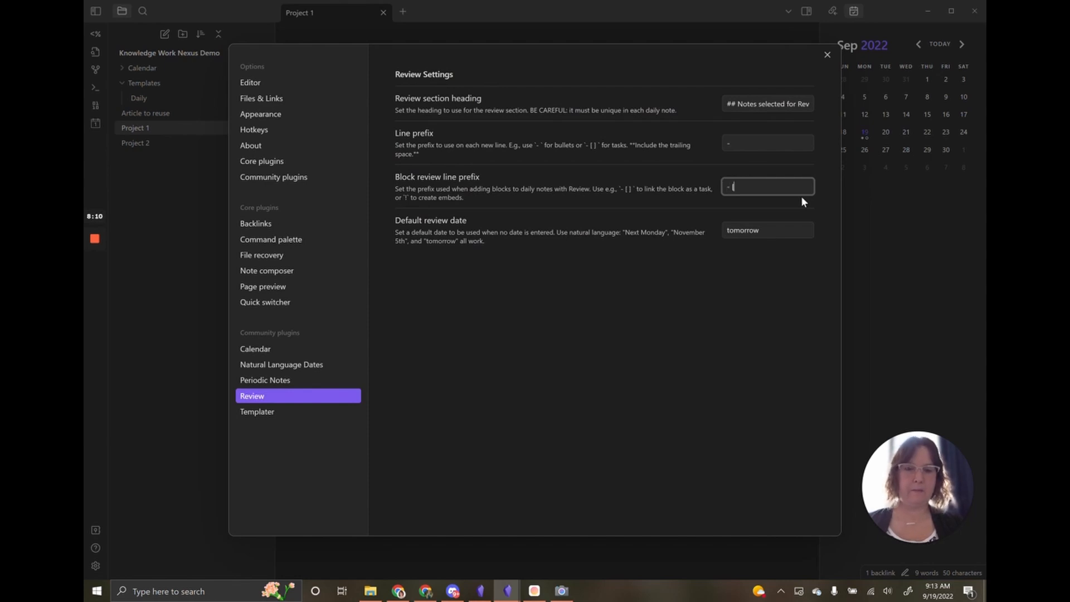
pyautogui.write(' [')
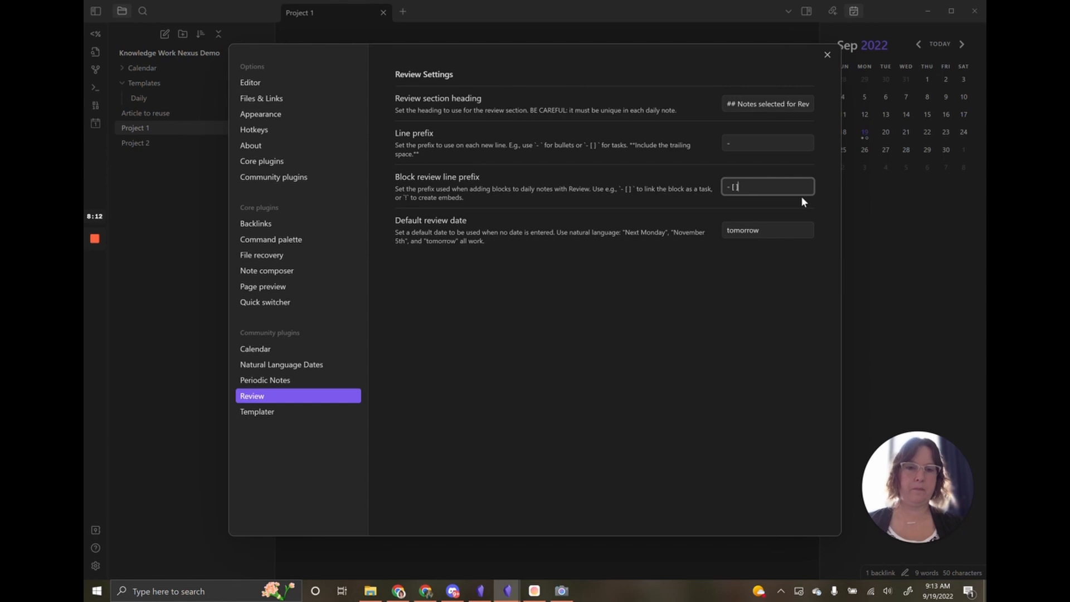
pyautogui.click(826, 55)
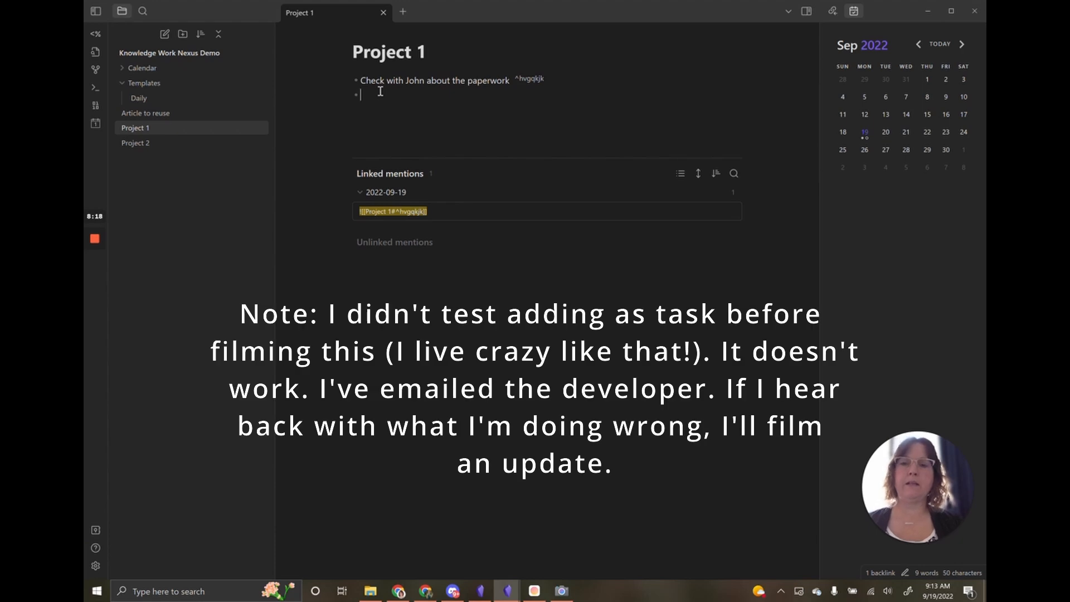
# Fill the empty bullet in Project 1 with a reminder to check with a named contact about the graphics.
pyautogui.write('Check')
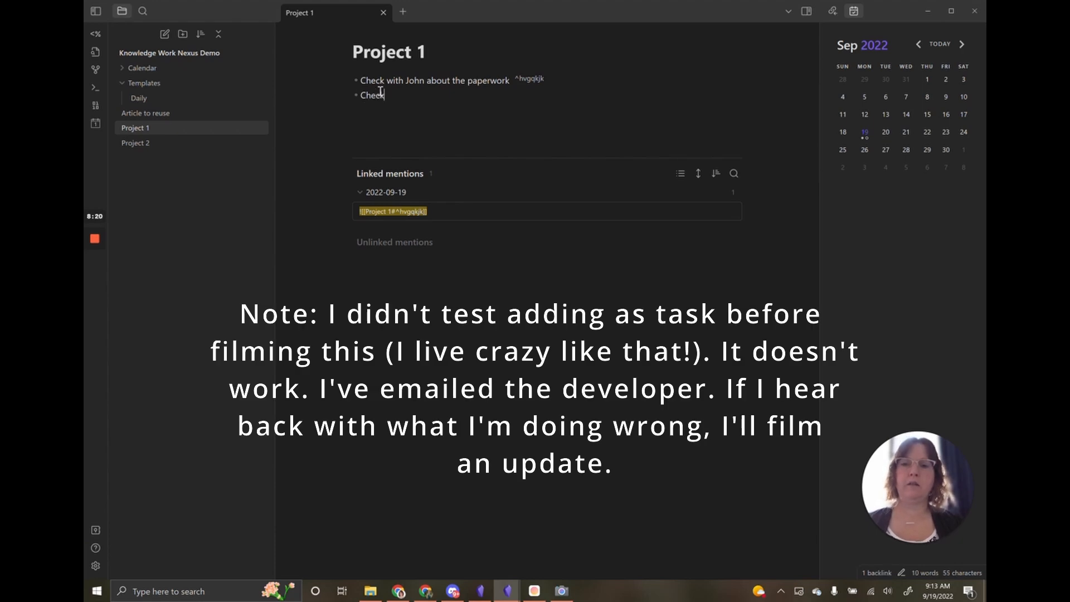
pyautogui.write(' with Susie aboutthe')
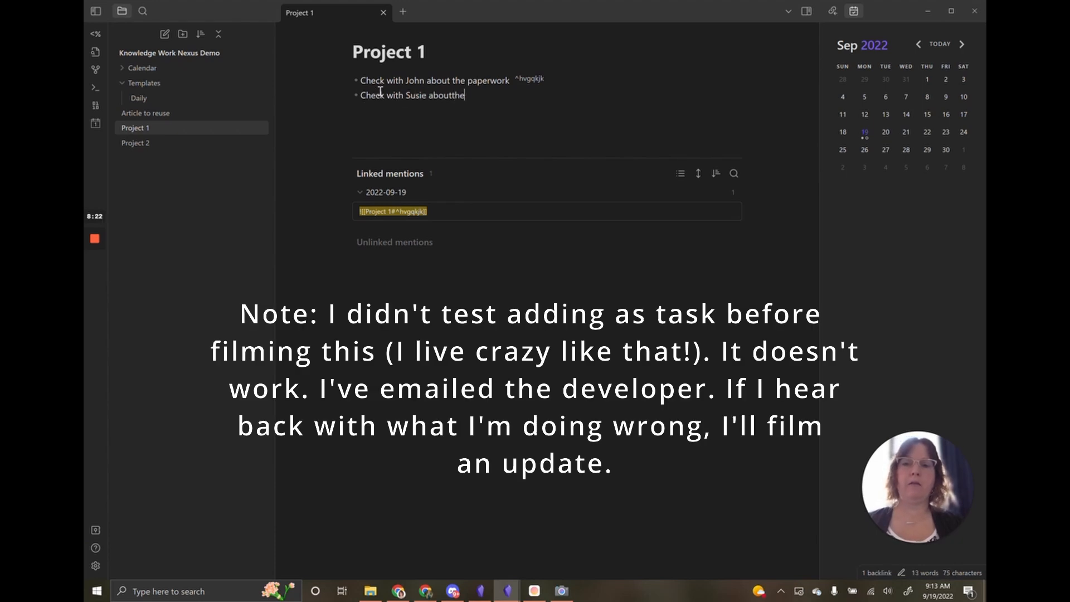
pyautogui.press('BackSpace')
pyautogui.press('BackSpace')
pyautogui.press('BackSpace')
pyautogui.write('the graphics')
# Schedule the graphics bullet for review with the date "today", and follow its link from the 2022-09-19 daily note.
pyautogui.hotkey('alt', 'r')
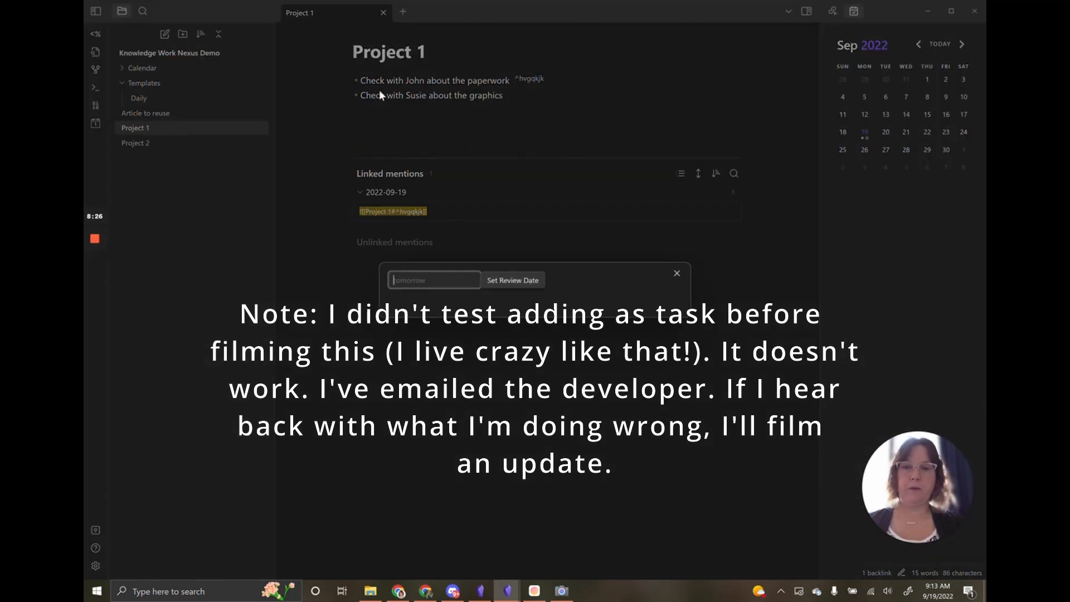
pyautogui.write('today')
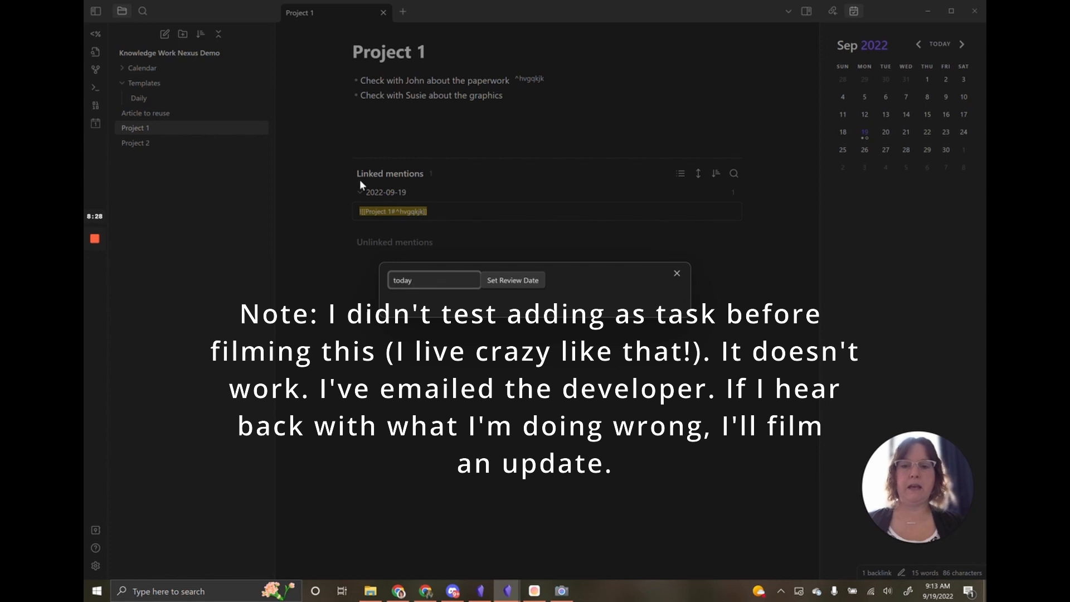
pyautogui.click(519, 286)
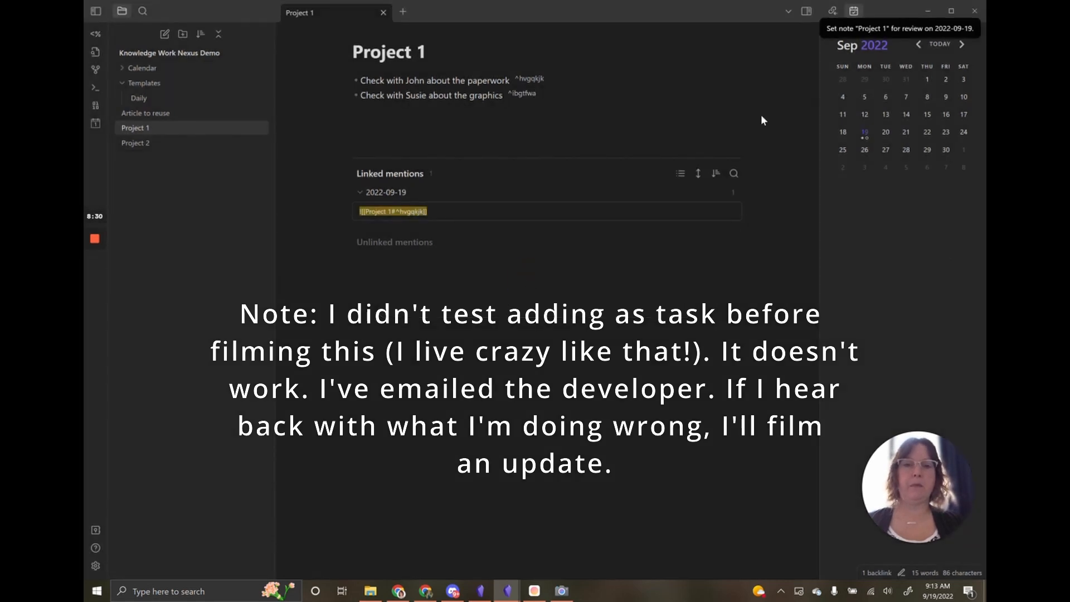
pyautogui.click(864, 132)
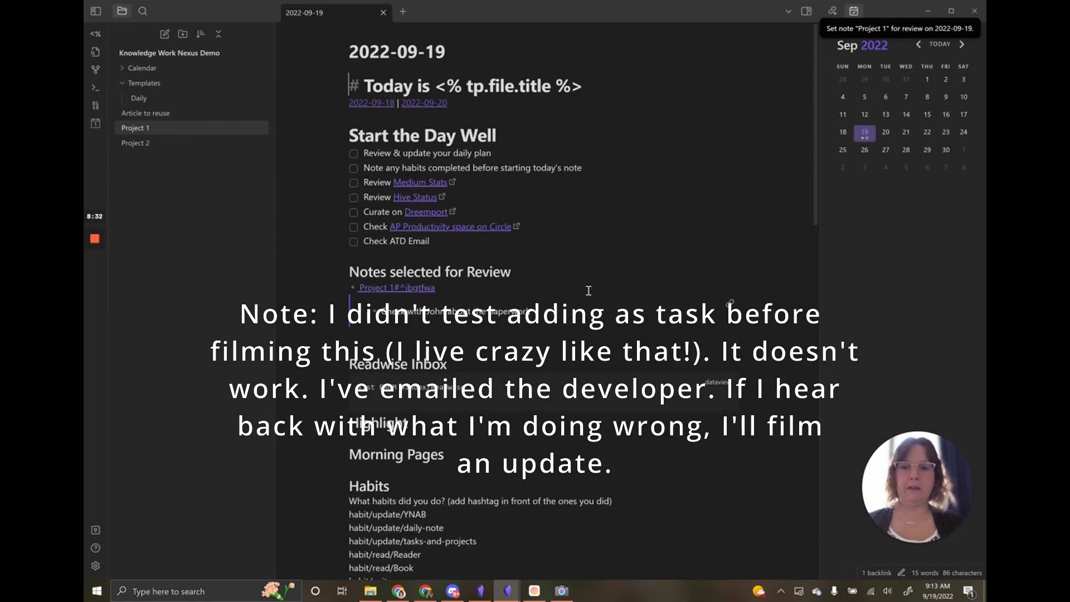
pyautogui.click(402, 289)
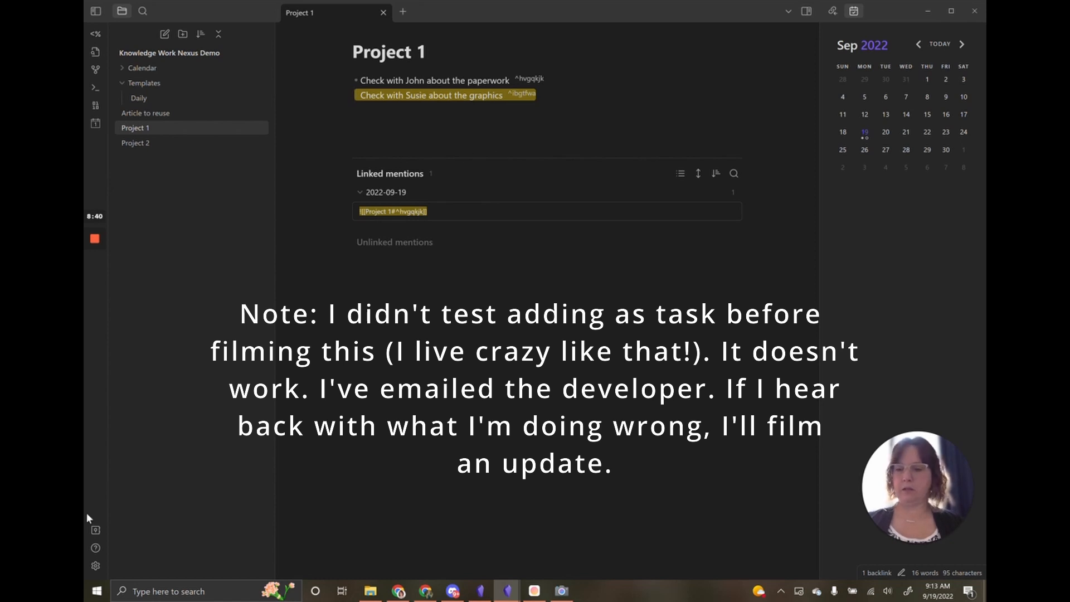
# Check the characters and spacing of the Review plugin's Block review line prefix, and return to the Project 1 note.
pyautogui.click(91, 568)
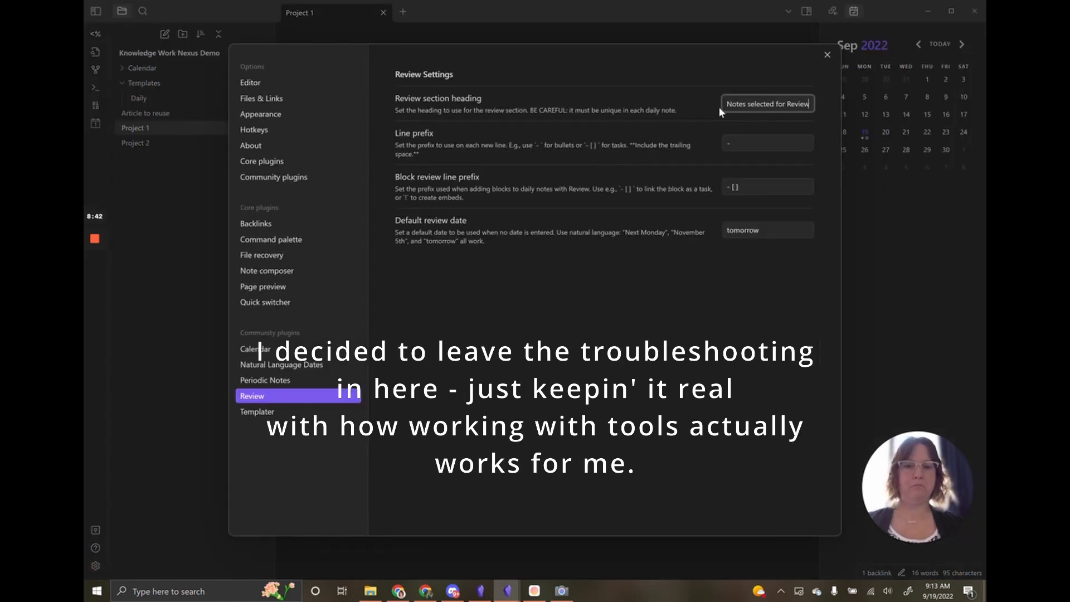
pyautogui.click(730, 189)
pyautogui.write('- ')
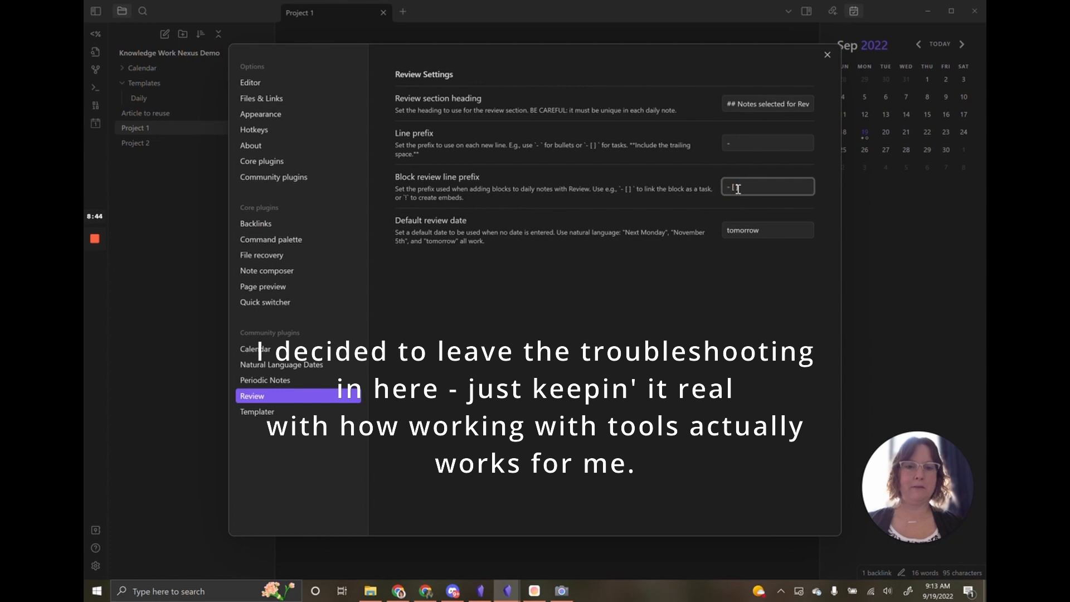
pyautogui.write('[ ]')
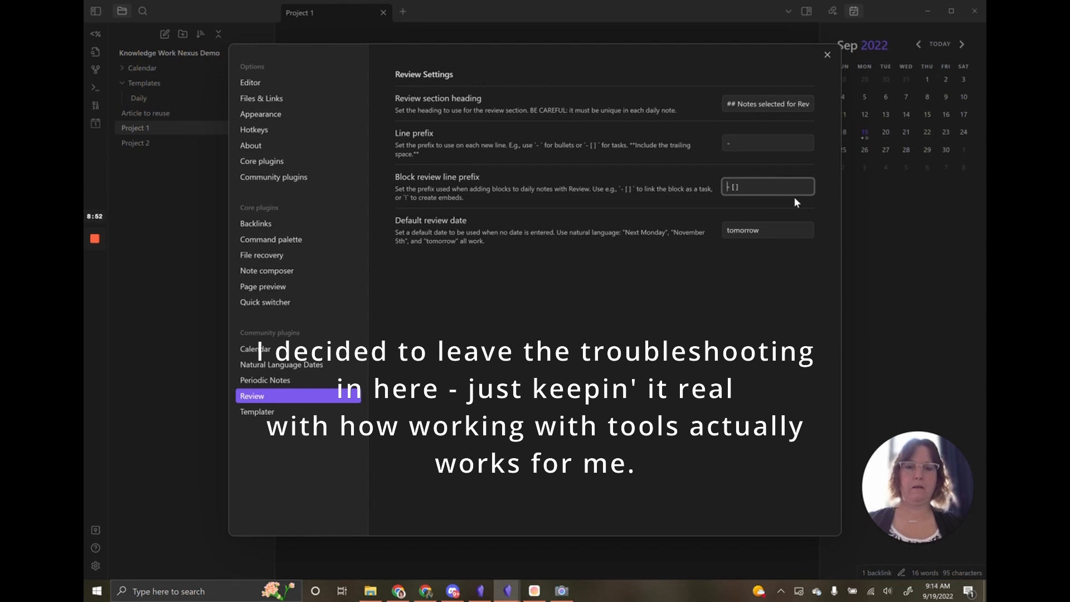
pyautogui.press('Right')
pyautogui.press('Right')
pyautogui.press('Right')
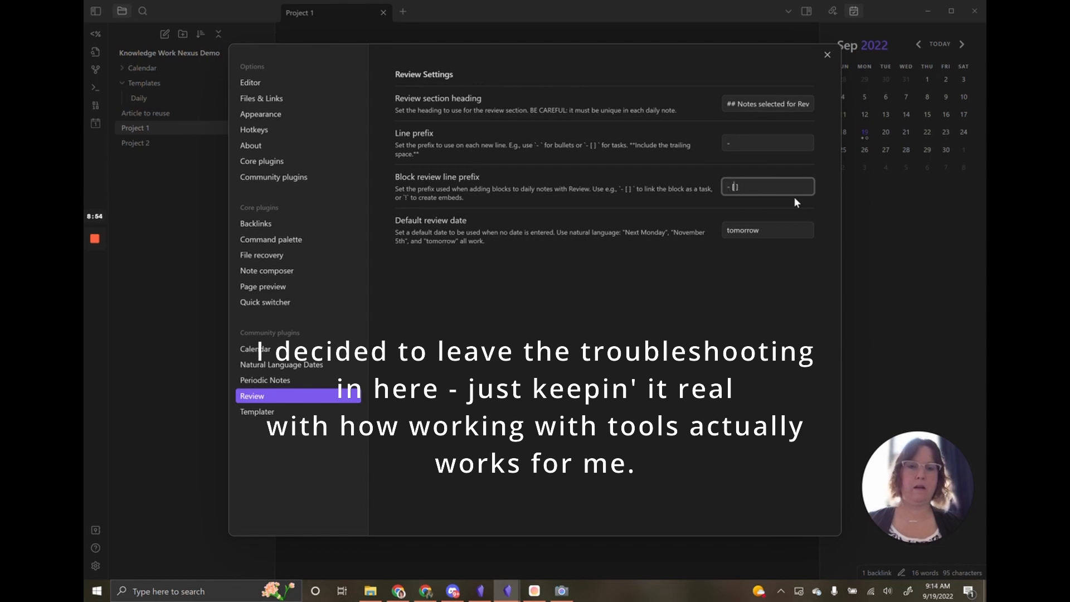
pyautogui.press('Right')
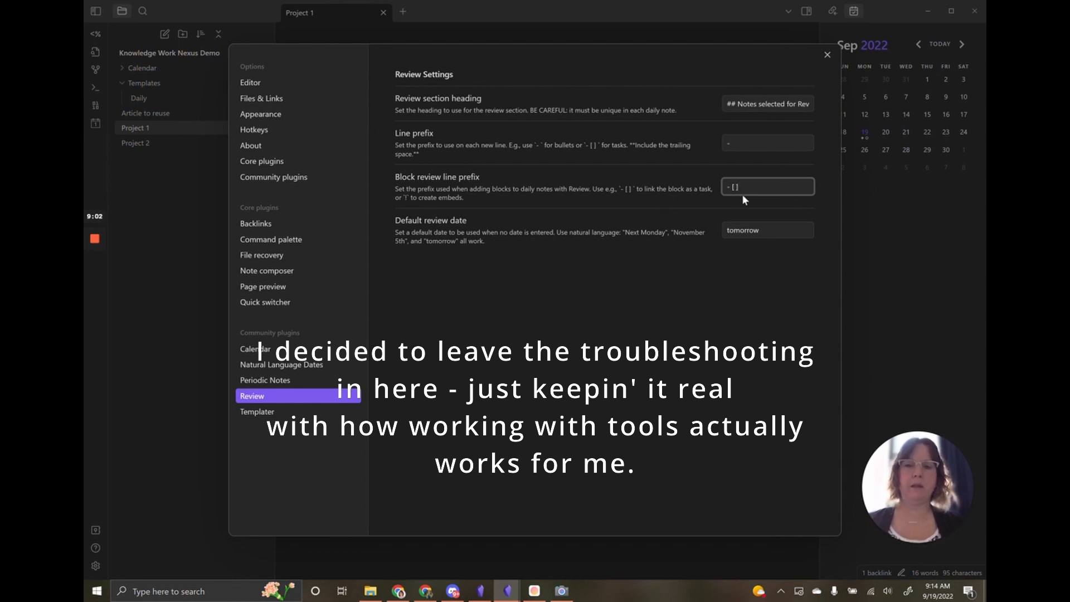
pyautogui.click(827, 54)
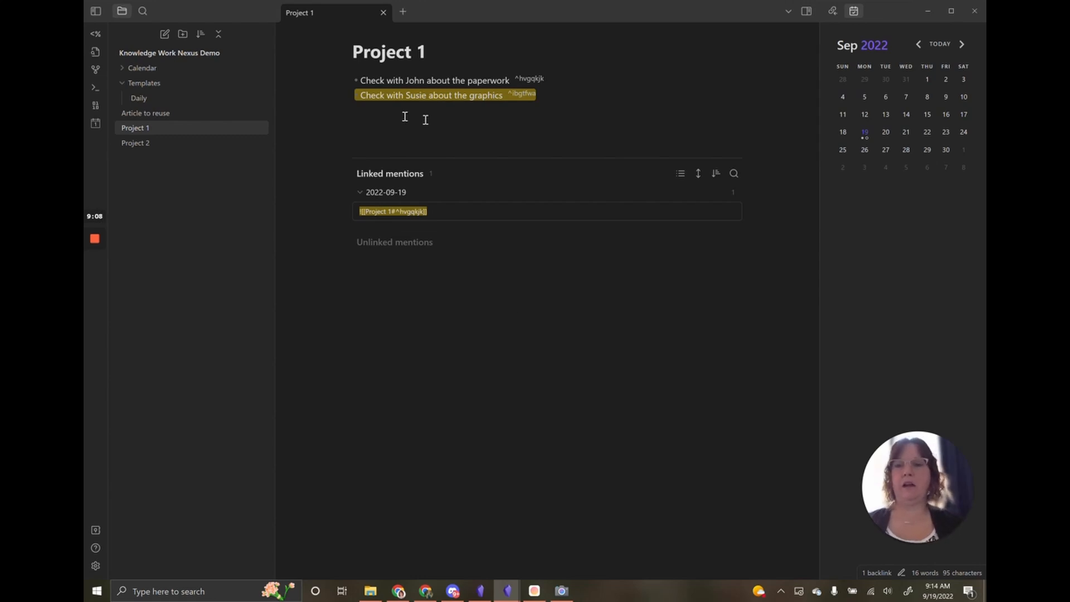
pyautogui.click(384, 109)
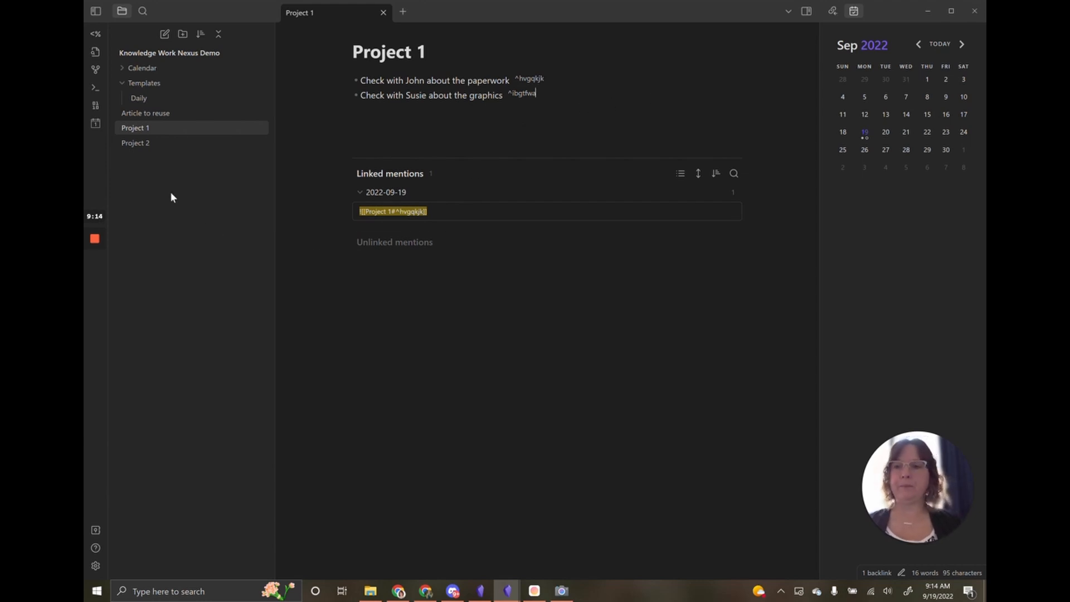
# Schedule the Project 2 note for review with the date "in one week", and open the 2022-09-26 daily note to check it.
pyautogui.click(144, 149)
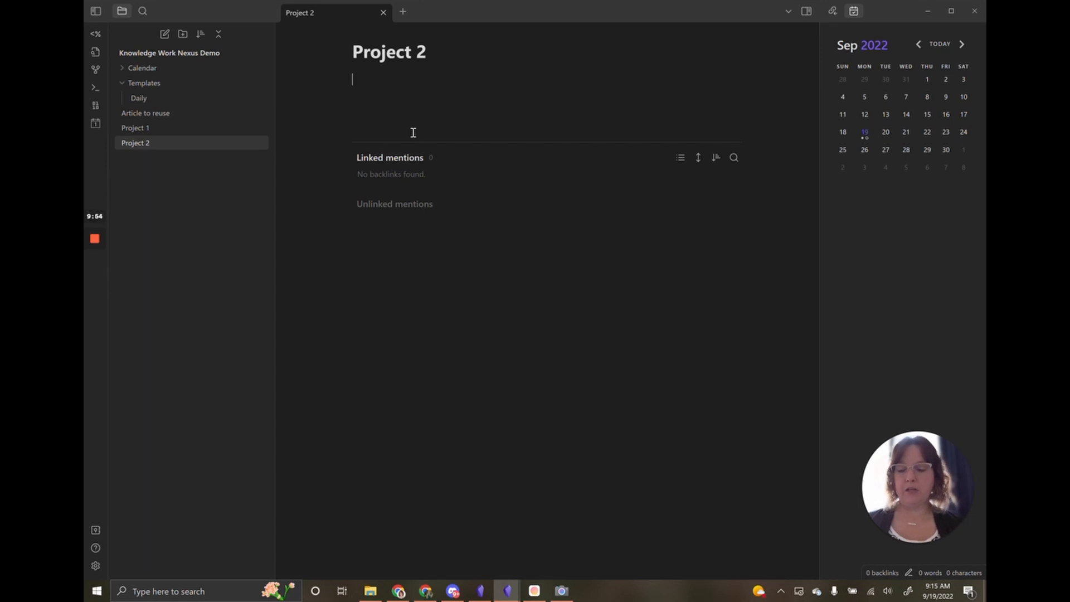
pyautogui.hotkey('alt', 'r')
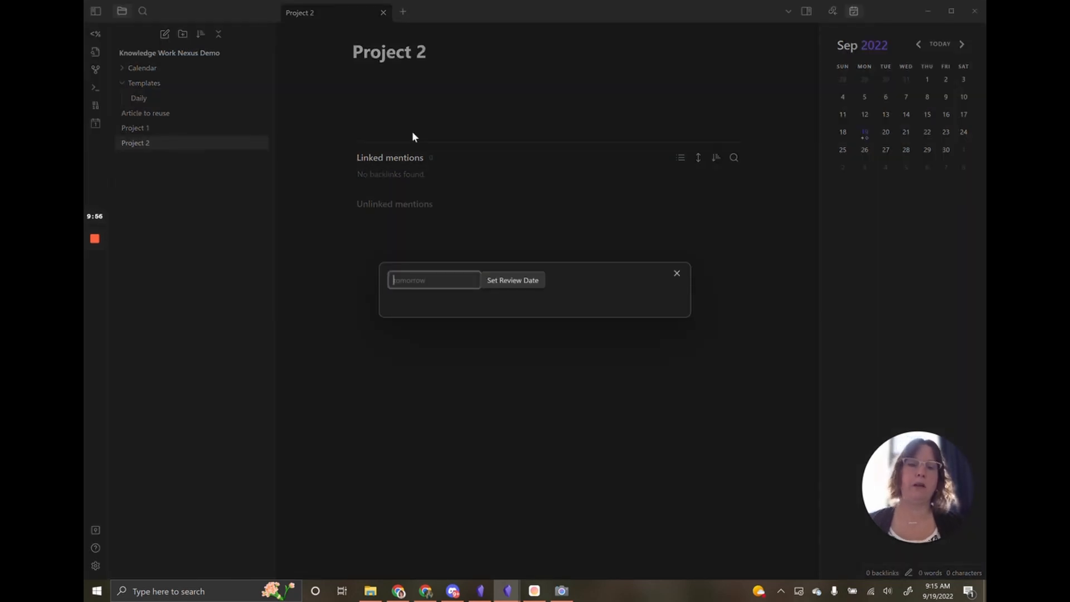
pyautogui.write('in one week')
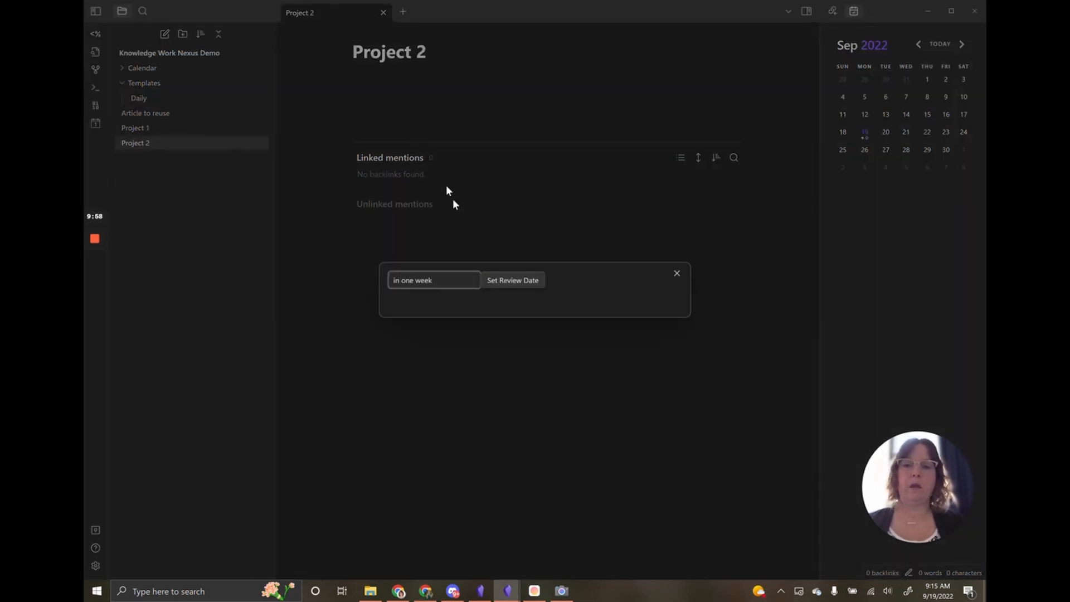
pyautogui.click(503, 280)
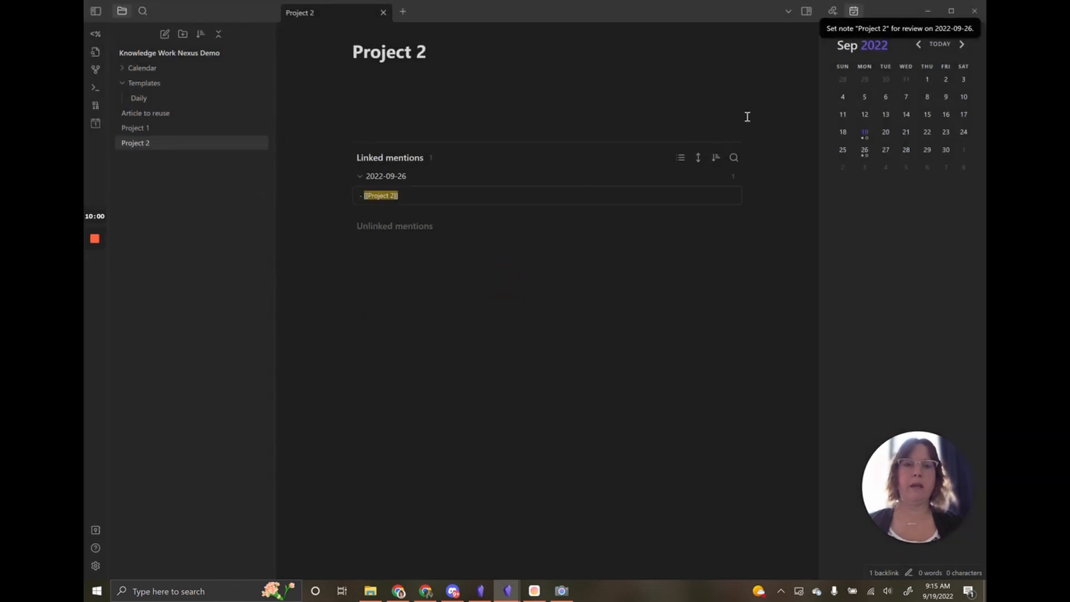
pyautogui.click(864, 153)
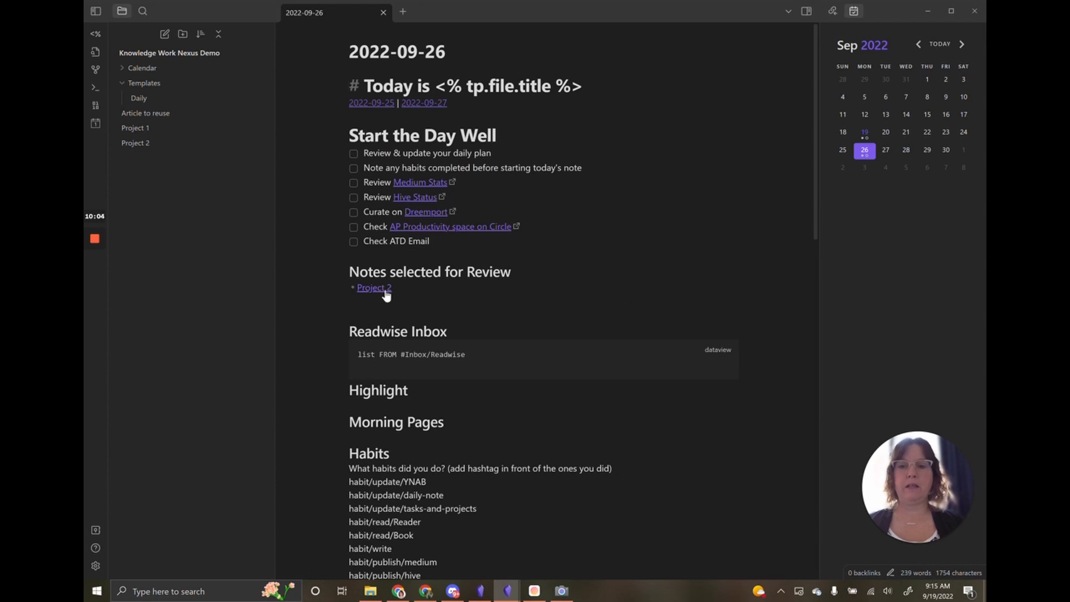